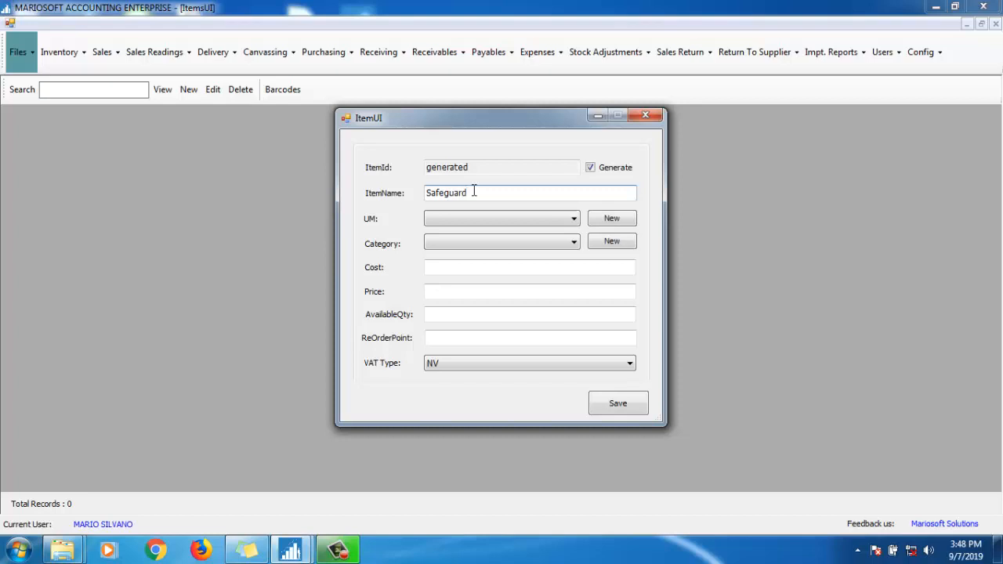
# - Complete the item name as "Safeguard Icy Cool Mint 90Gram" and choose unit PC and category Groceries
pyautogui.write('Icy Cool Mint 90Gram')
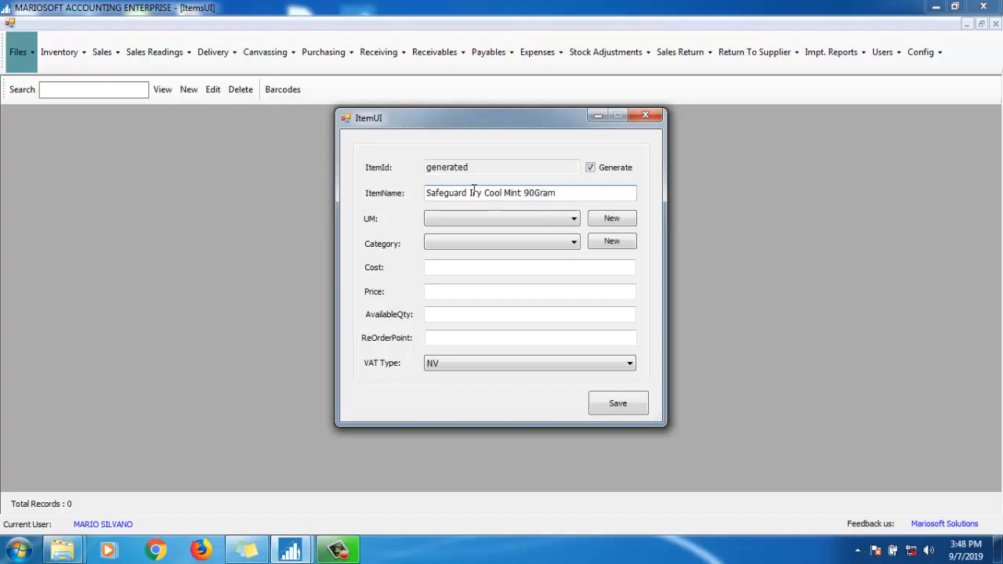
pyautogui.click(459, 218)
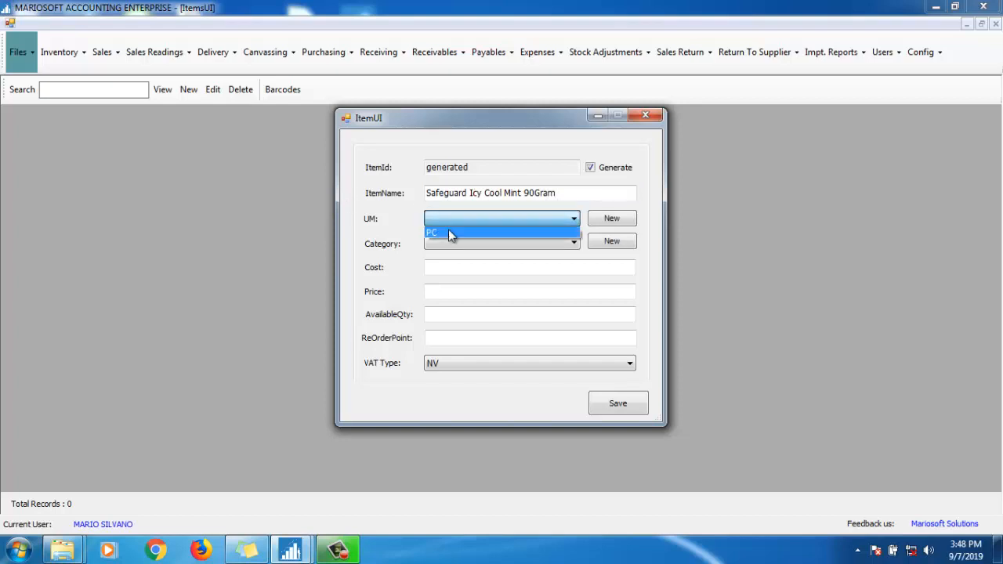
pyautogui.click(449, 233)
pyautogui.click(450, 243)
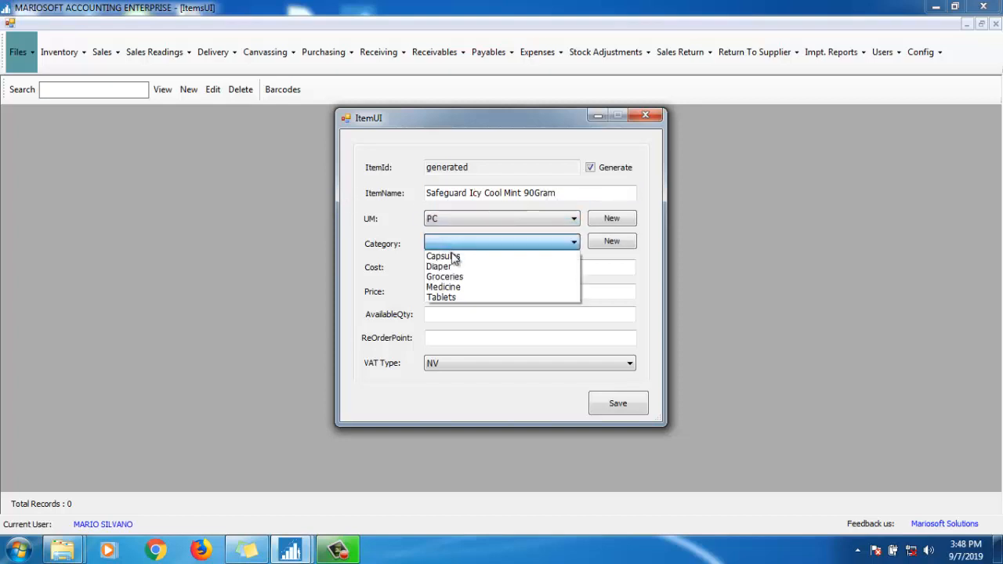
pyautogui.click(445, 276)
# - Set the new item's cost to 25, price to 30, available quantity to 10 and reorder point to 2
pyautogui.click(454, 268)
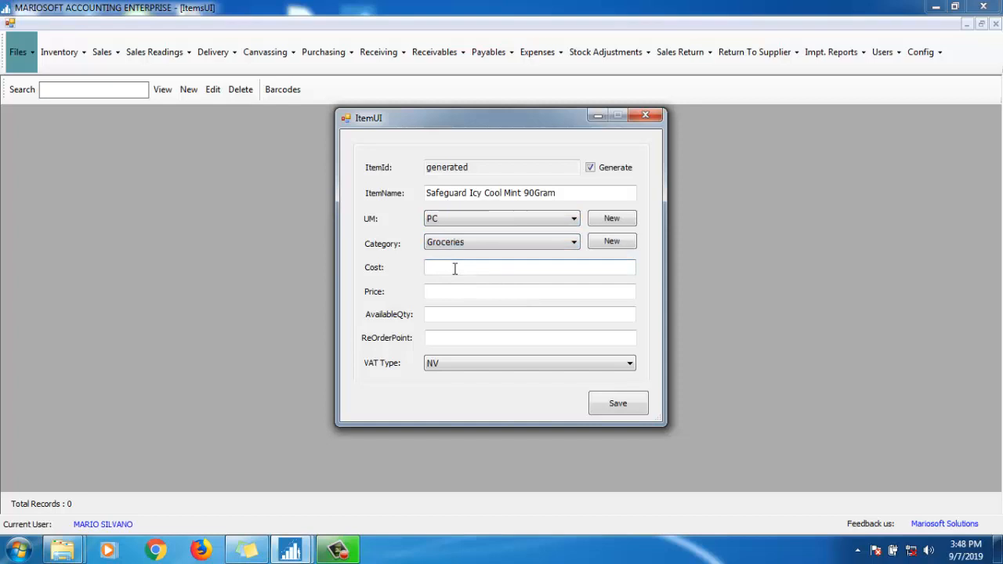
pyautogui.write('25')
pyautogui.click(444, 289)
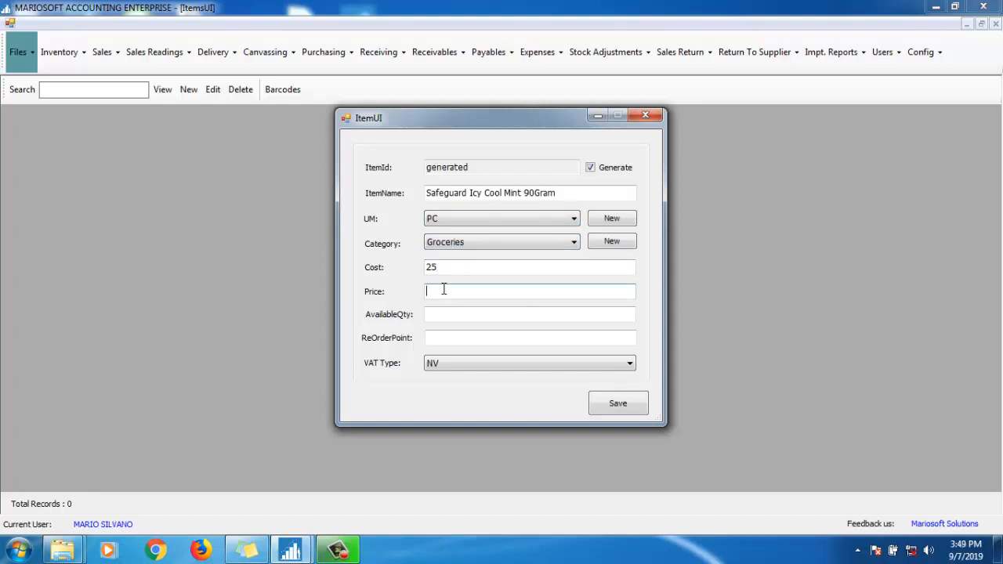
pyautogui.write('30')
pyautogui.click(449, 314)
pyautogui.write('10')
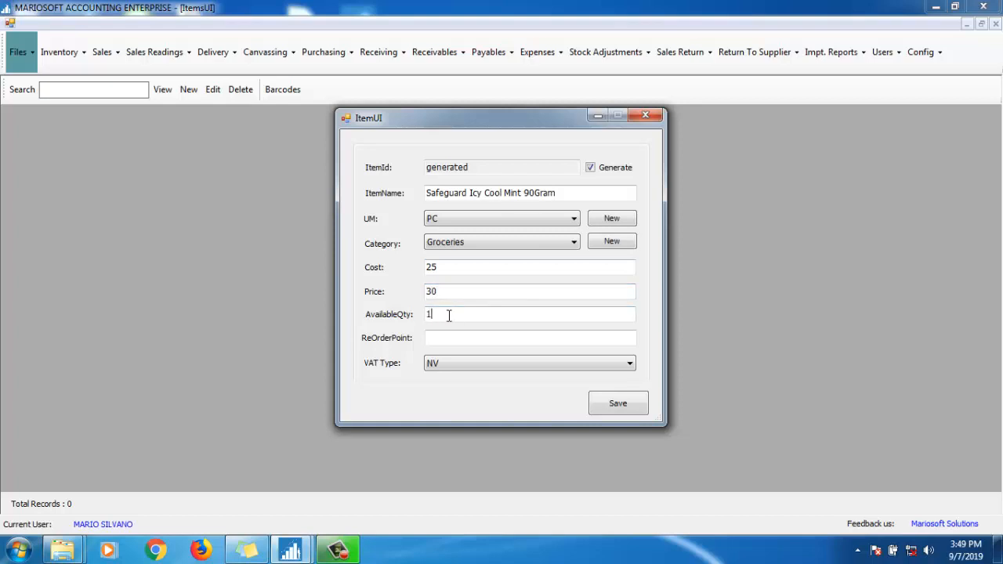
pyautogui.click(458, 338)
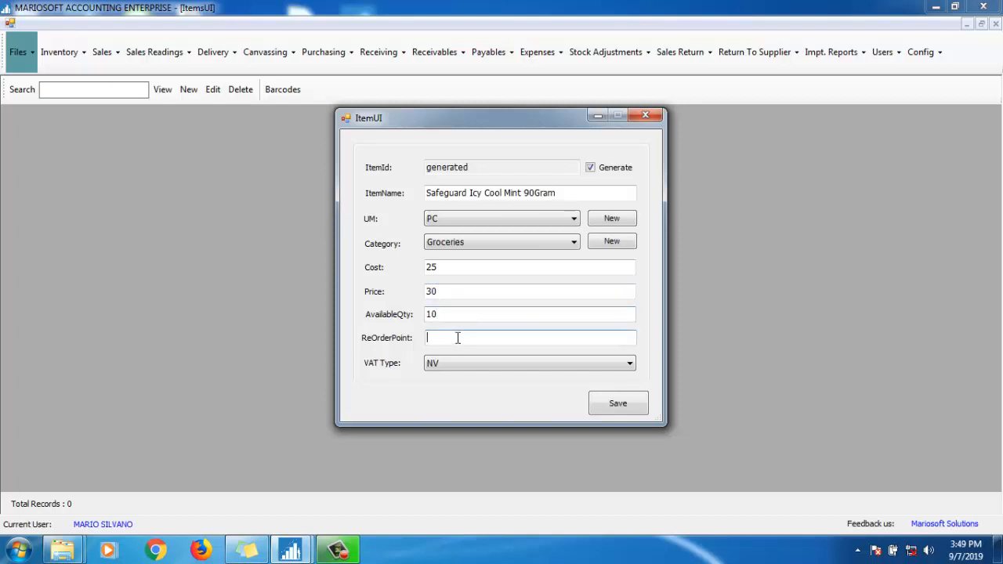
pyautogui.write('2')
pyautogui.moveTo(459, 337); pyautogui.dragTo(412, 338)
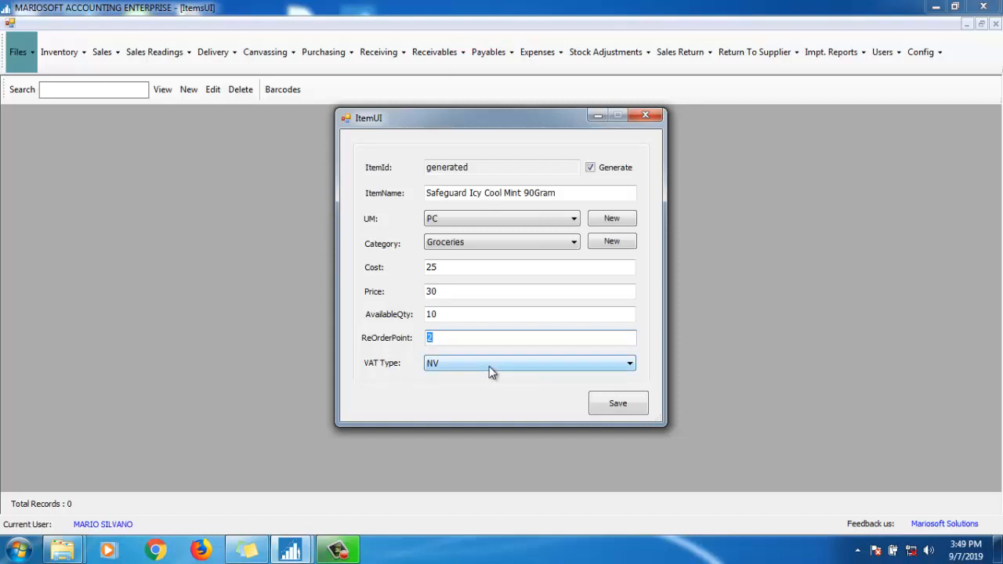
# - Save the new item record and close the item entry form
pyautogui.click(622, 406)
pyautogui.click(543, 325)
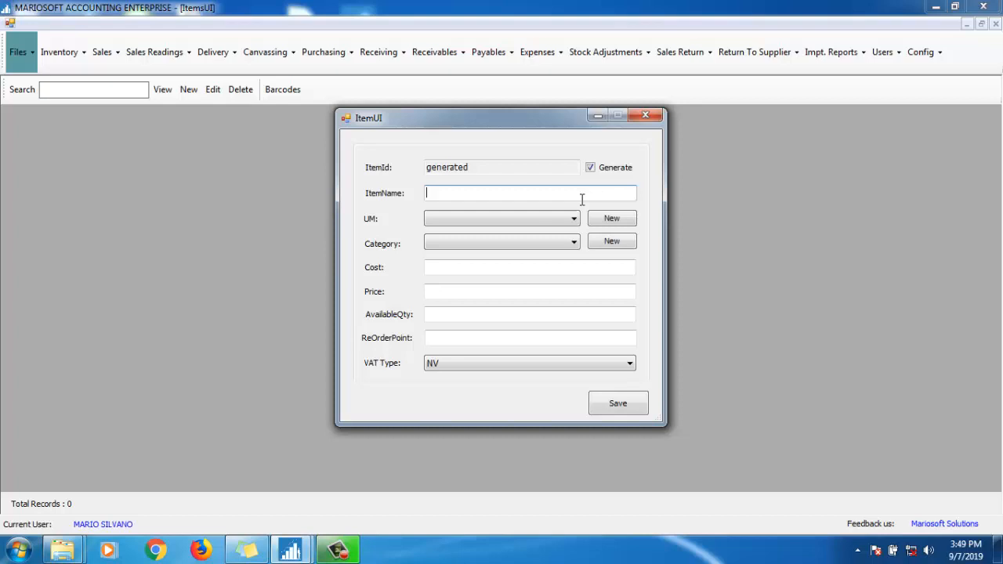
pyautogui.click(644, 118)
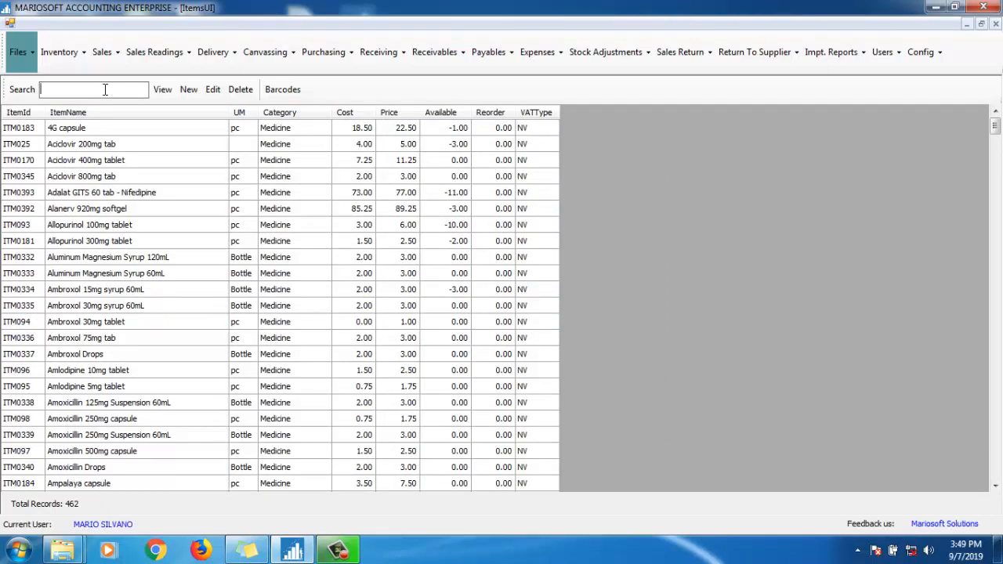
# - Find the Safeguard item by searching "saf" and edit its cost to 20 and its price to 25
pyautogui.write('saf')
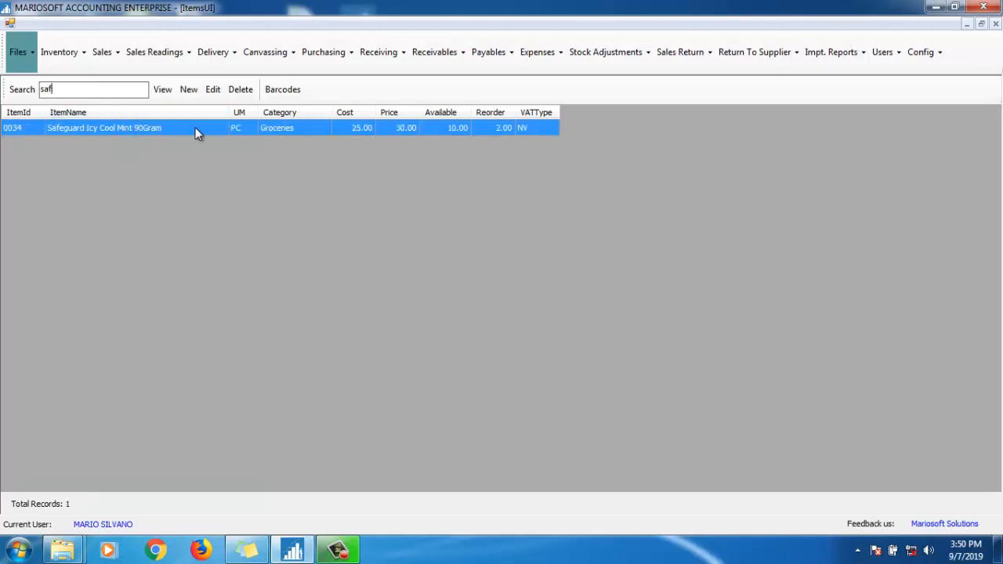
pyautogui.click(213, 91)
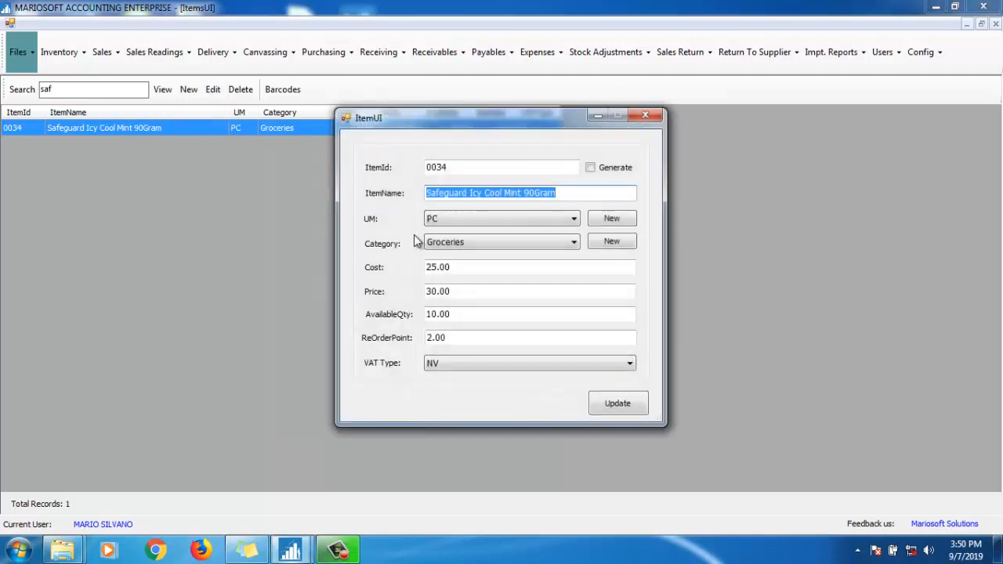
pyautogui.moveTo(437, 268); pyautogui.dragTo(430, 268)
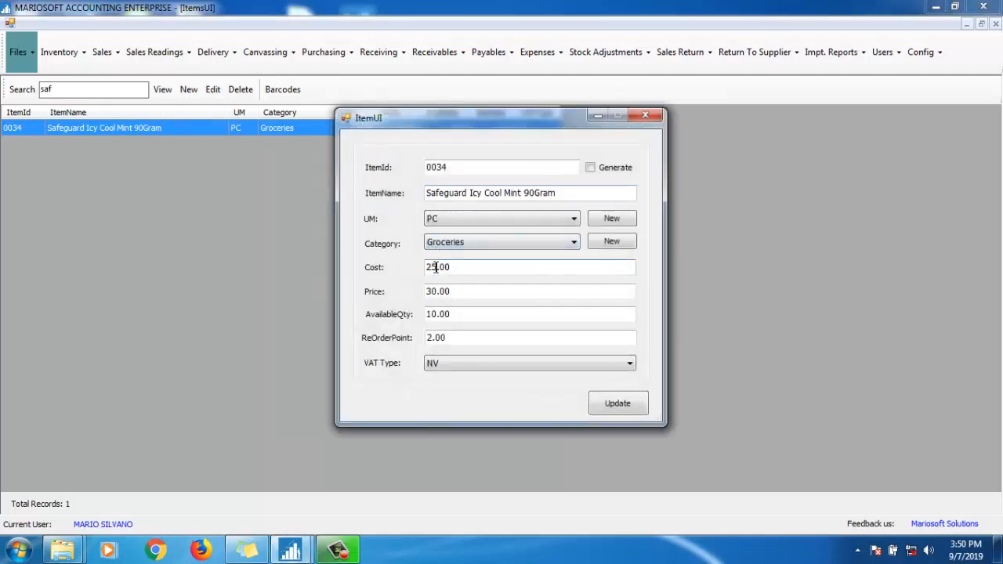
pyautogui.write('0')
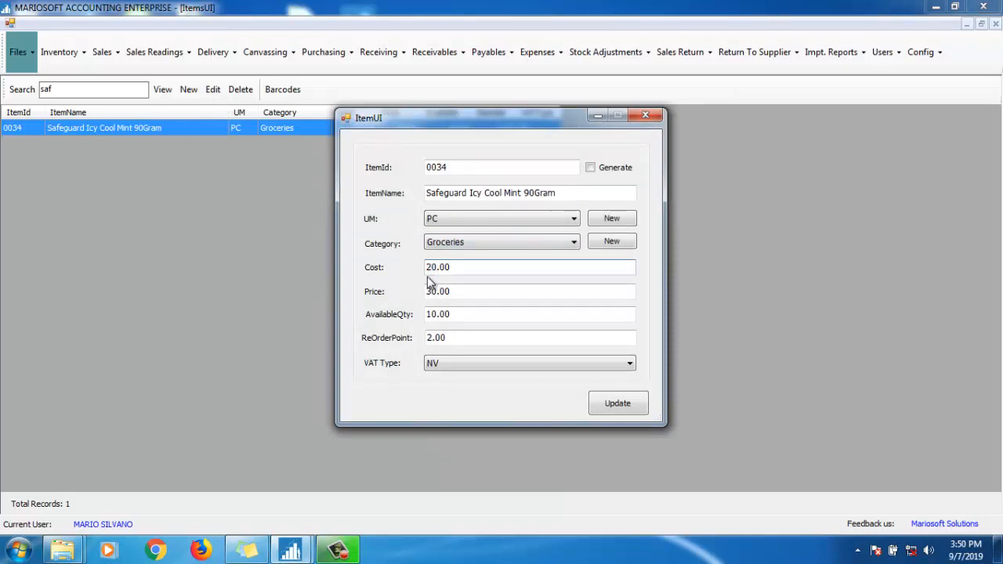
pyautogui.click(433, 290)
pyautogui.moveTo(442, 291); pyautogui.dragTo(422, 292)
pyautogui.write('25')
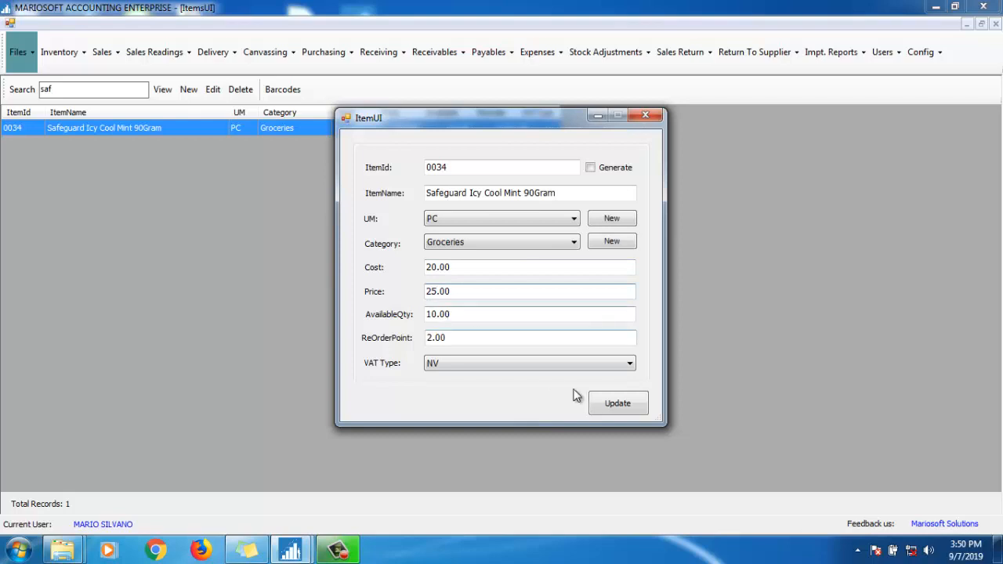
# - Save the updated Safeguard item and search the item list for "safe"
pyautogui.click(617, 404)
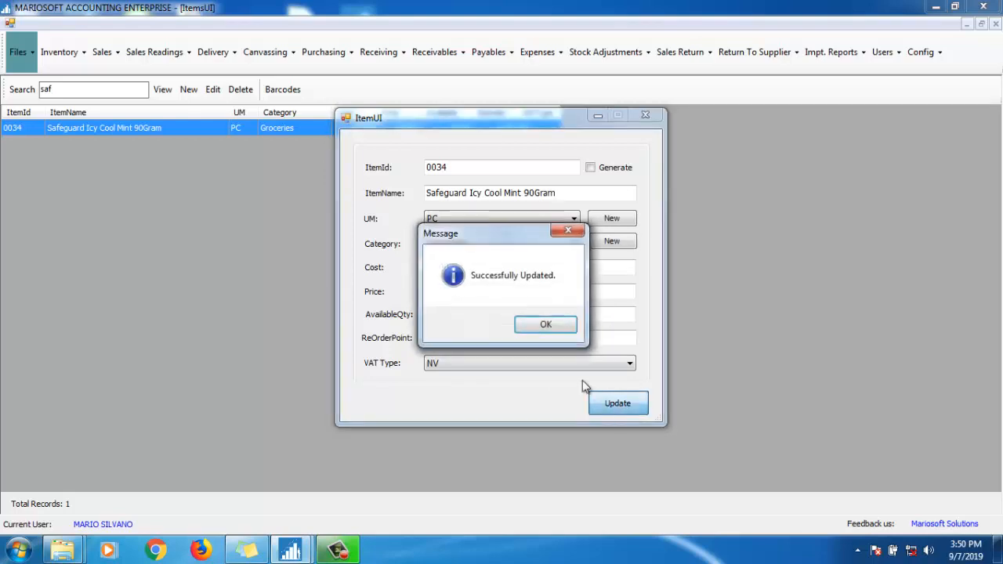
pyautogui.click(545, 324)
pyautogui.click(93, 87)
pyautogui.write('e')
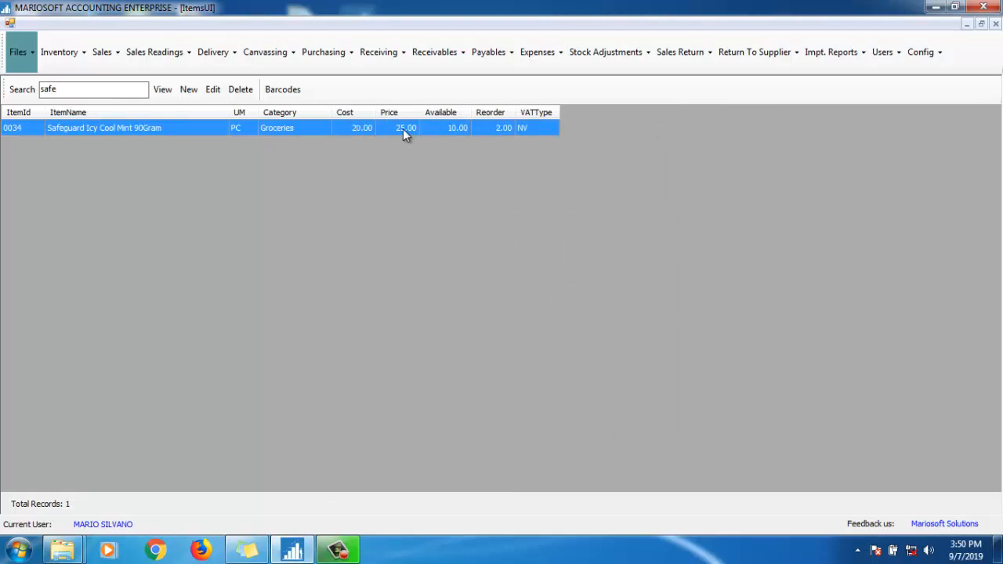
# - Open the day's sales for the SERVERMAIN terminal dated 9/7/2019
pyautogui.click(115, 57)
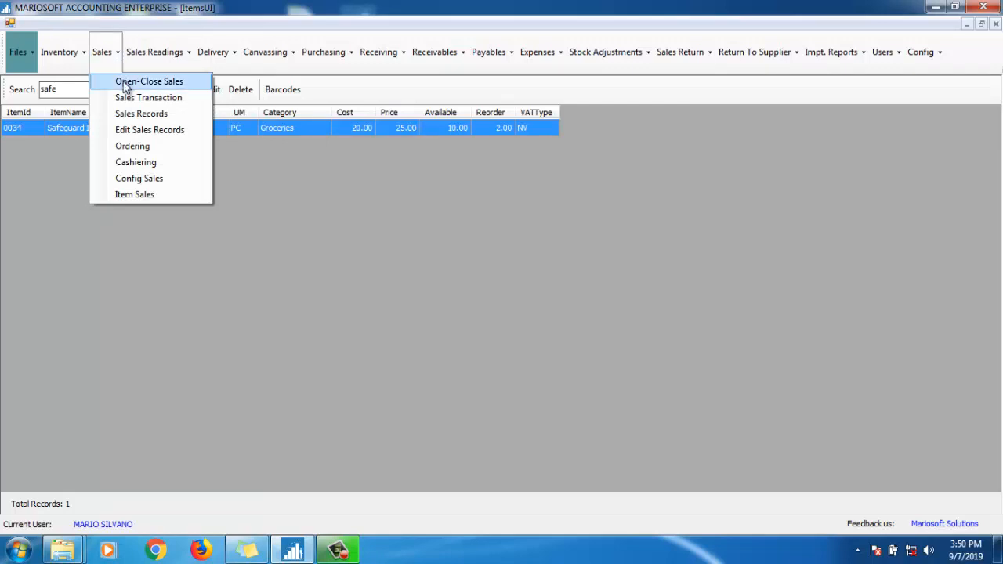
pyautogui.click(127, 82)
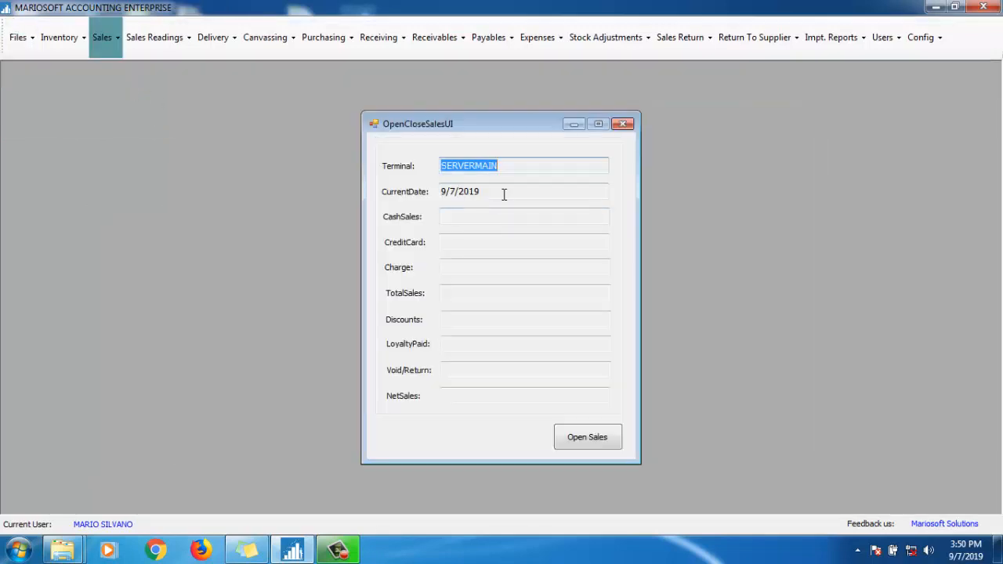
pyautogui.press('Tab')
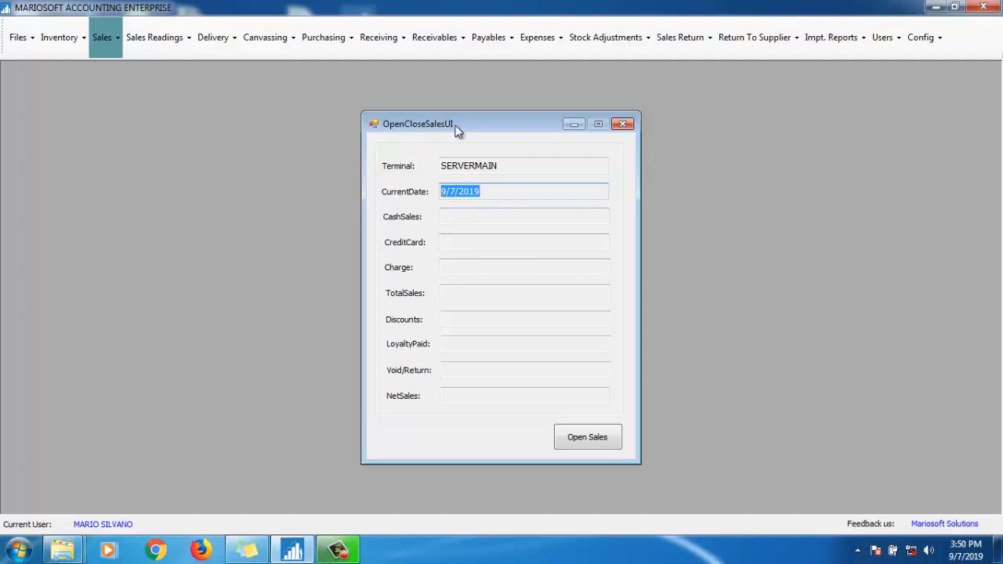
pyautogui.click(598, 441)
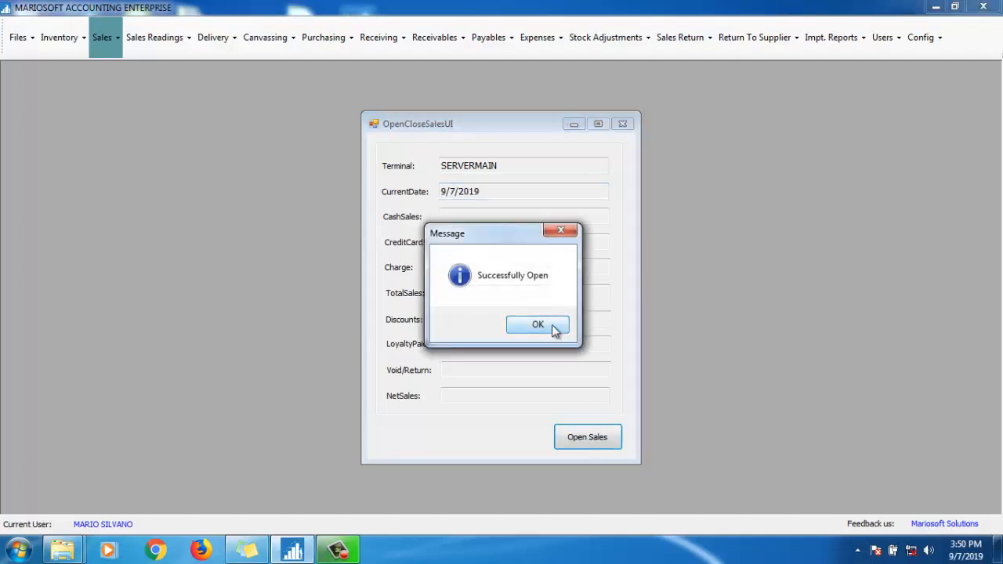
pyautogui.click(554, 331)
# - Go to the sales transaction screen and start cash drawer sales with a startup cash of 100
pyautogui.click(102, 38)
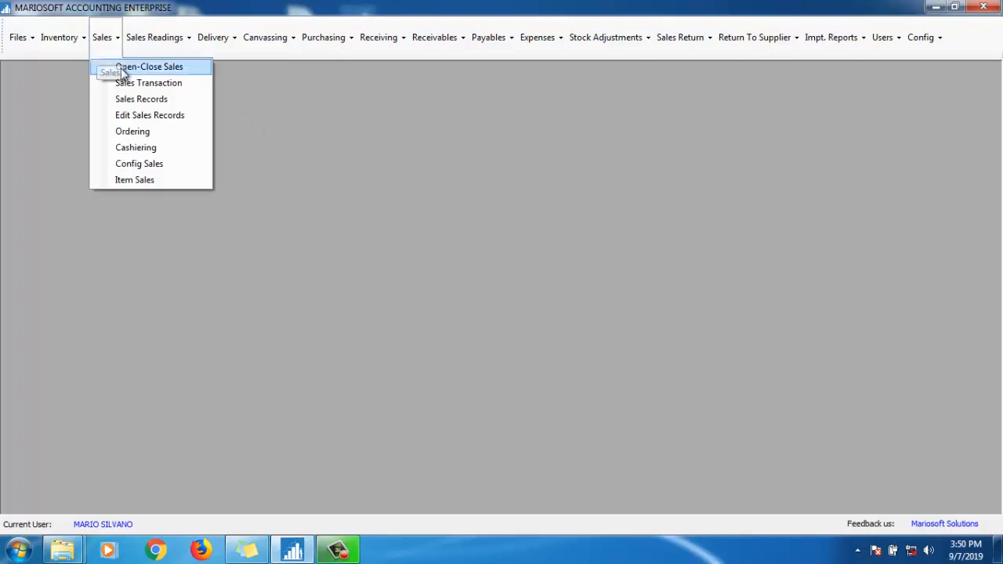
pyautogui.click(132, 84)
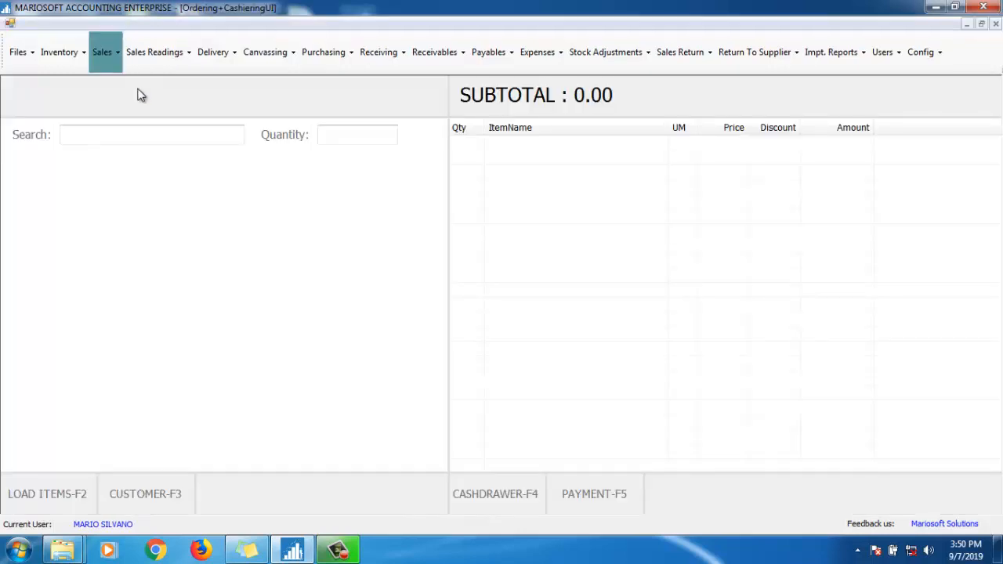
pyautogui.click(515, 497)
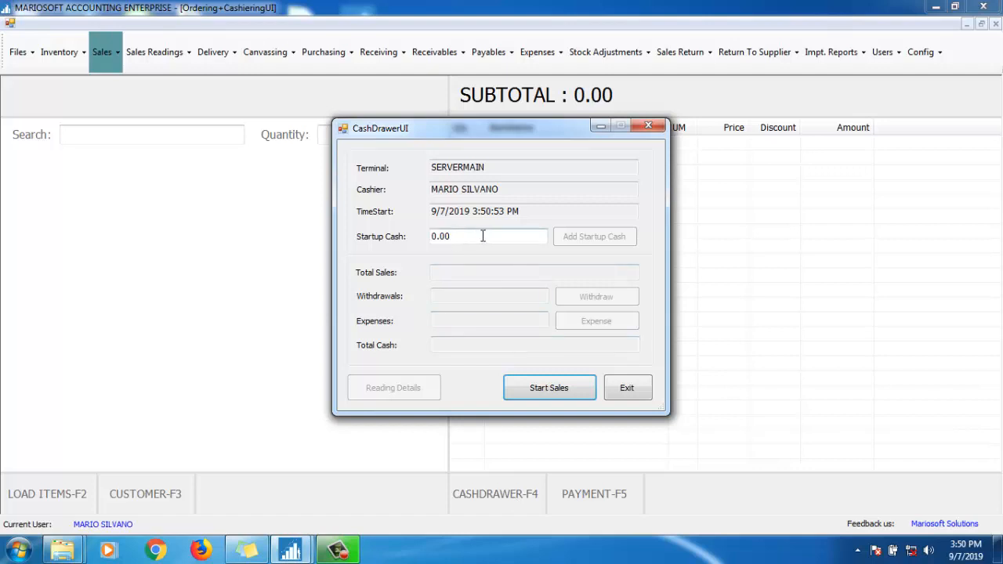
pyautogui.moveTo(491, 235); pyautogui.dragTo(421, 235)
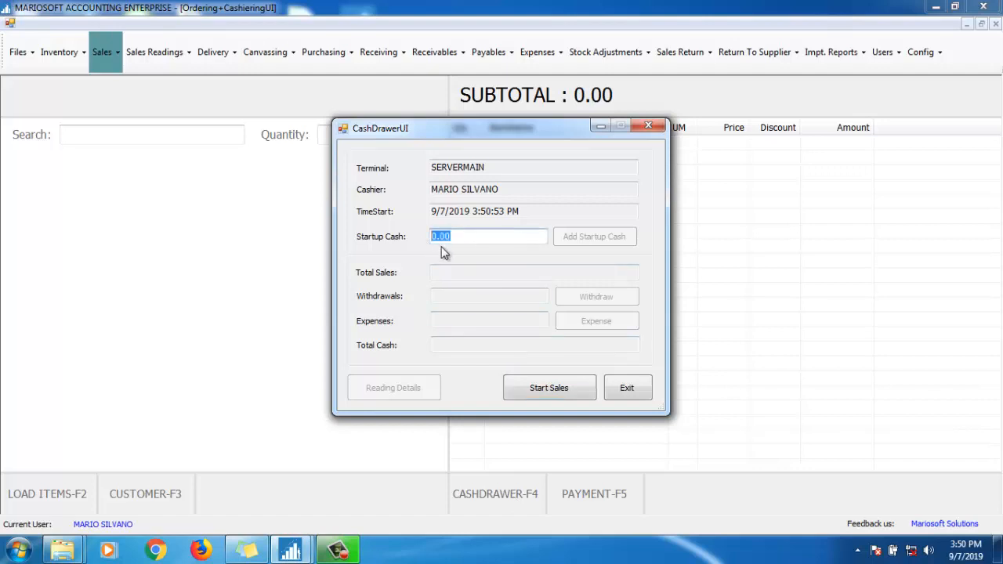
pyautogui.write('100')
pyautogui.click(563, 388)
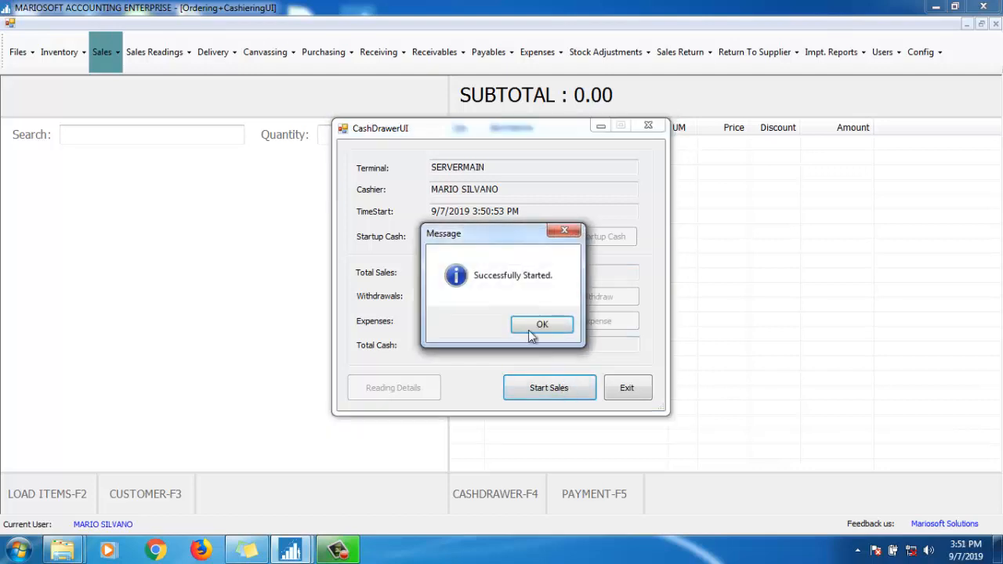
pyautogui.click(546, 330)
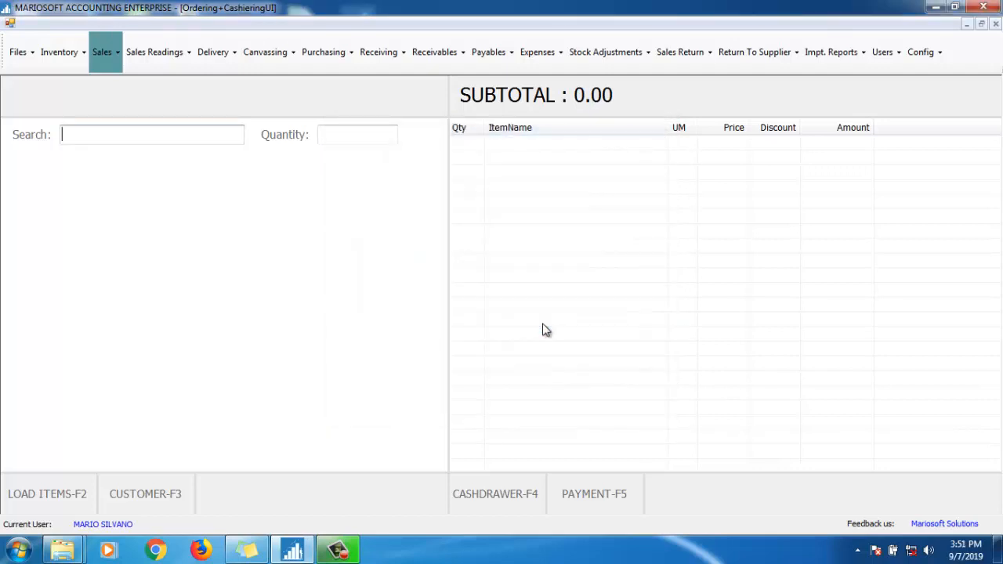
# - Load the items, search for "safe" and add Safeguard Icy Cool Mint 90Gram to the sale with quantity 2
pyautogui.click(63, 491)
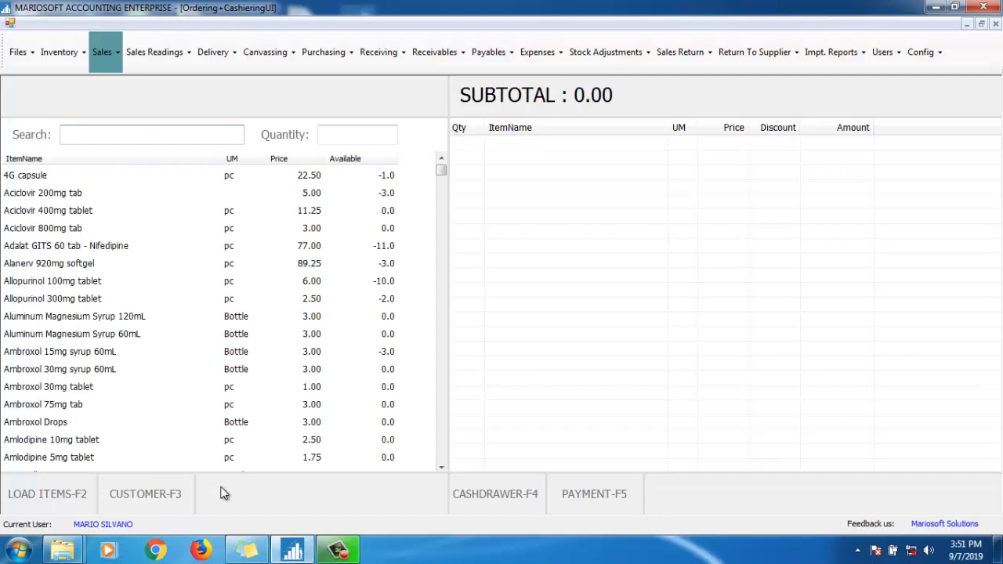
pyautogui.write('safe')
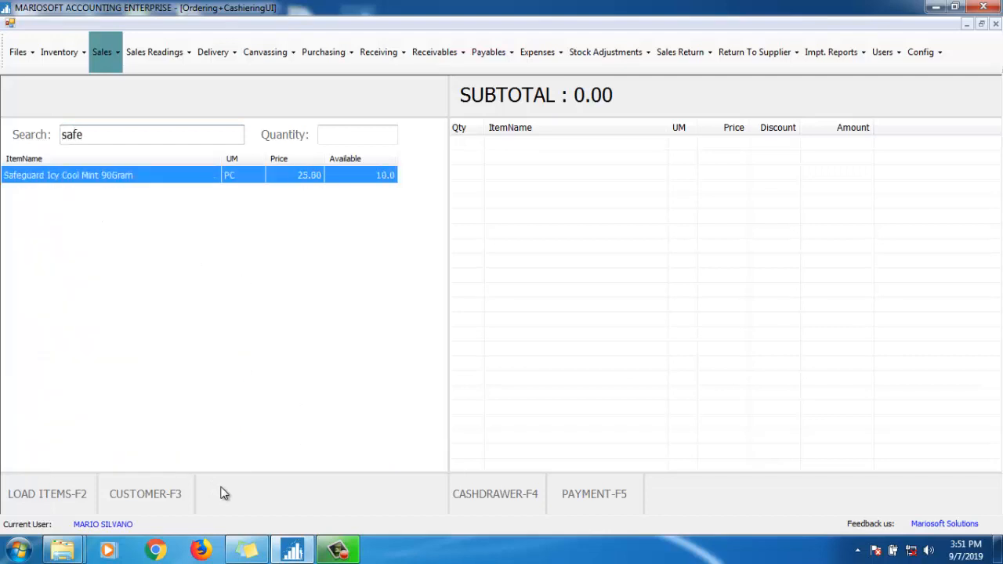
pyautogui.press('Return')
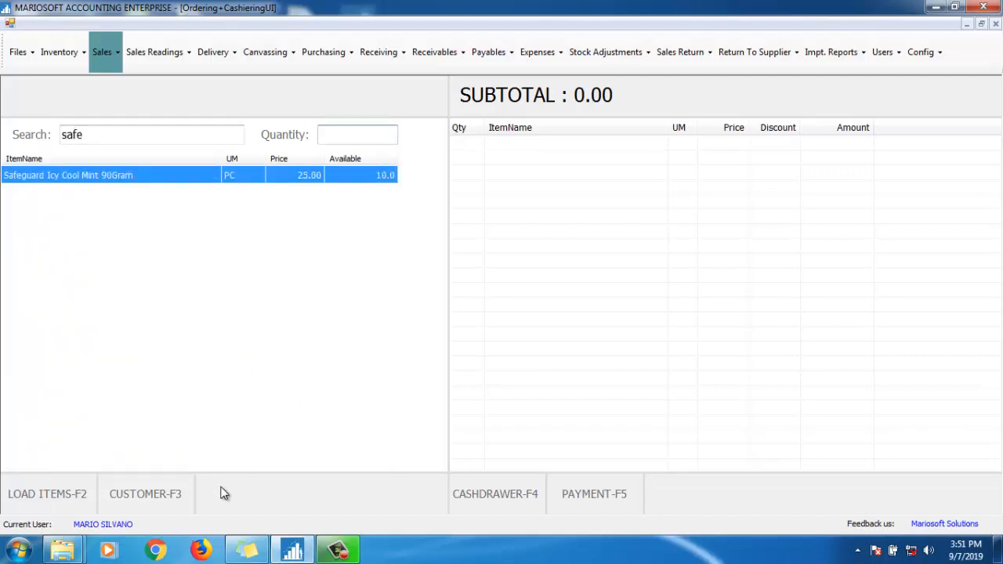
pyautogui.write('2')
pyautogui.press('Return')
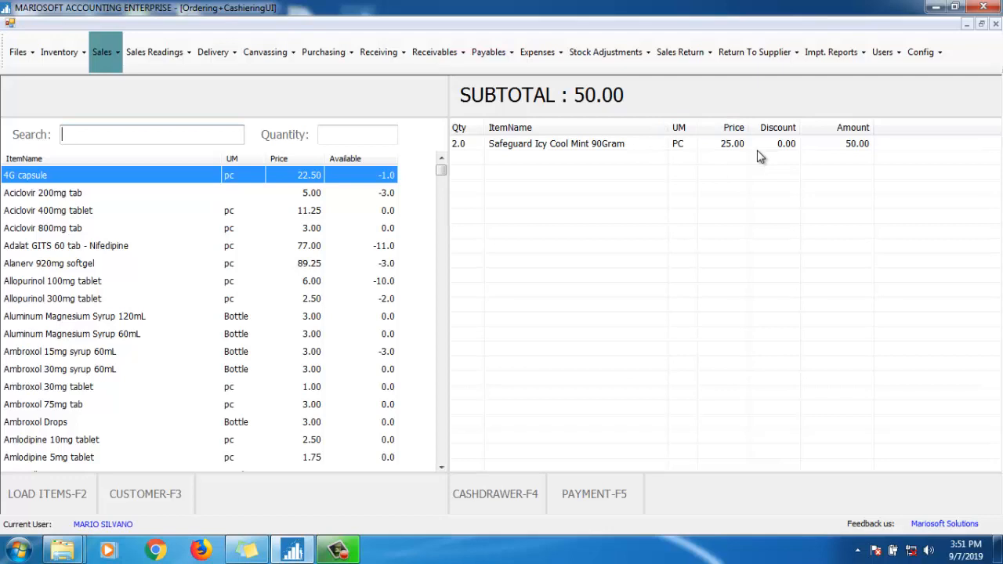
# - Settle the sale with a cash payment of 100 and continue to the next transaction
pyautogui.click(616, 498)
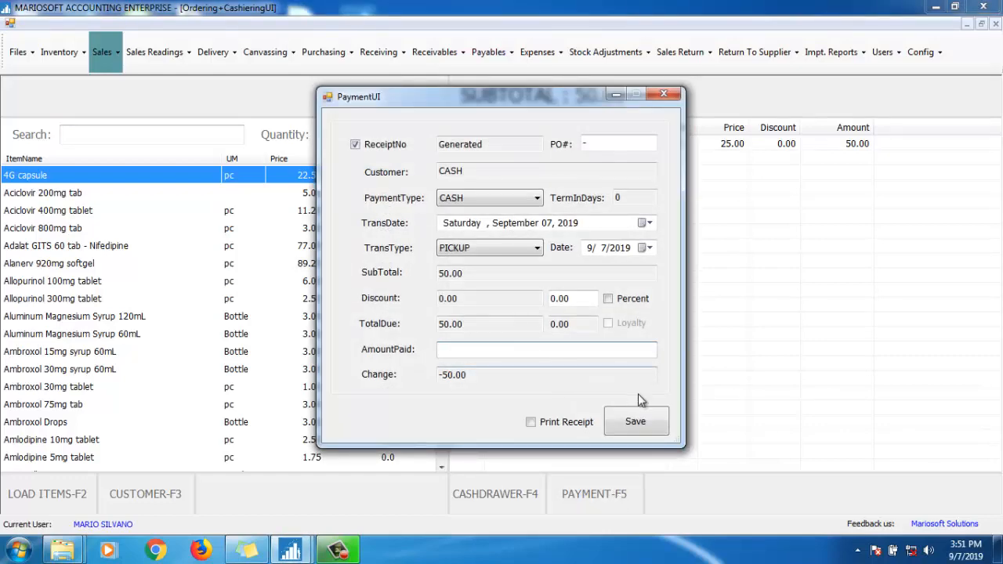
pyautogui.write('100')
pyautogui.press('Return')
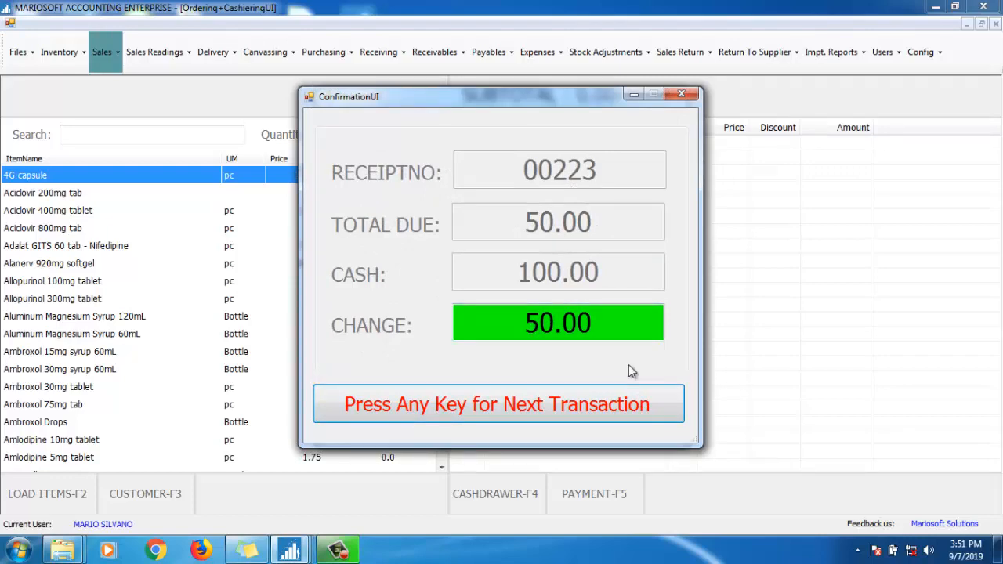
pyautogui.press('Return')
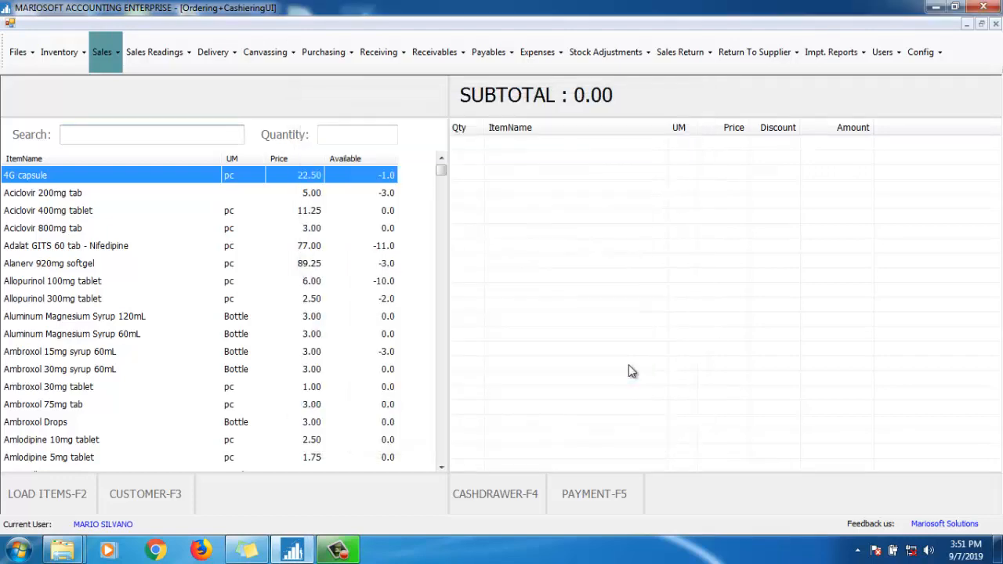
# - Review the total sales in the cash drawer and its reading details report, and exit the cash drawer
pyautogui.click(501, 494)
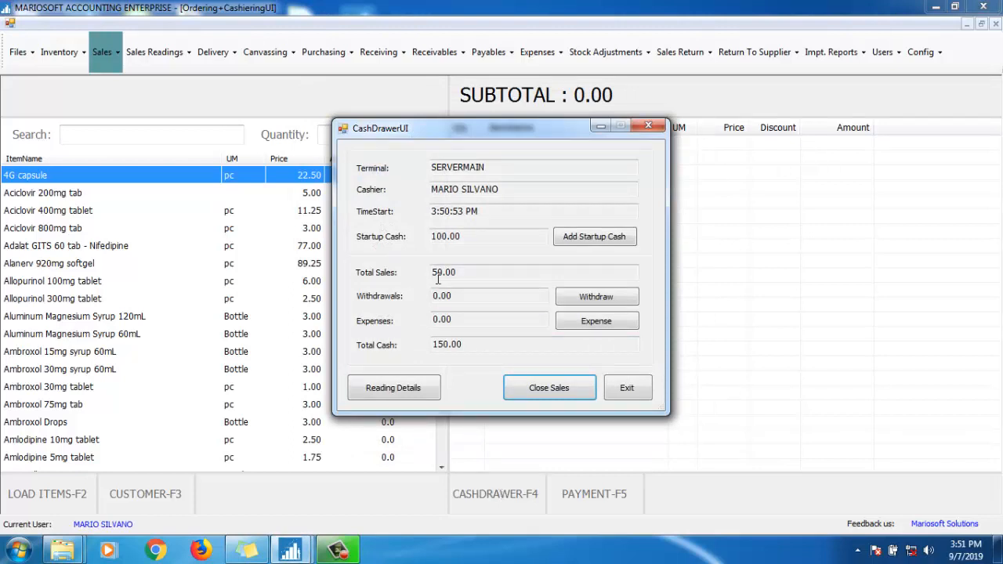
pyautogui.moveTo(468, 272); pyautogui.dragTo(428, 273)
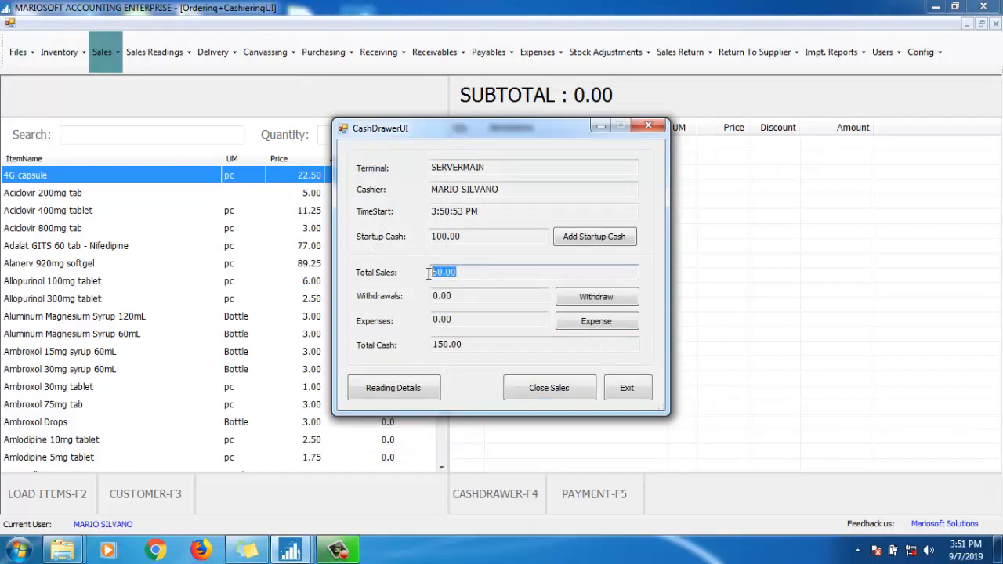
pyautogui.click(400, 388)
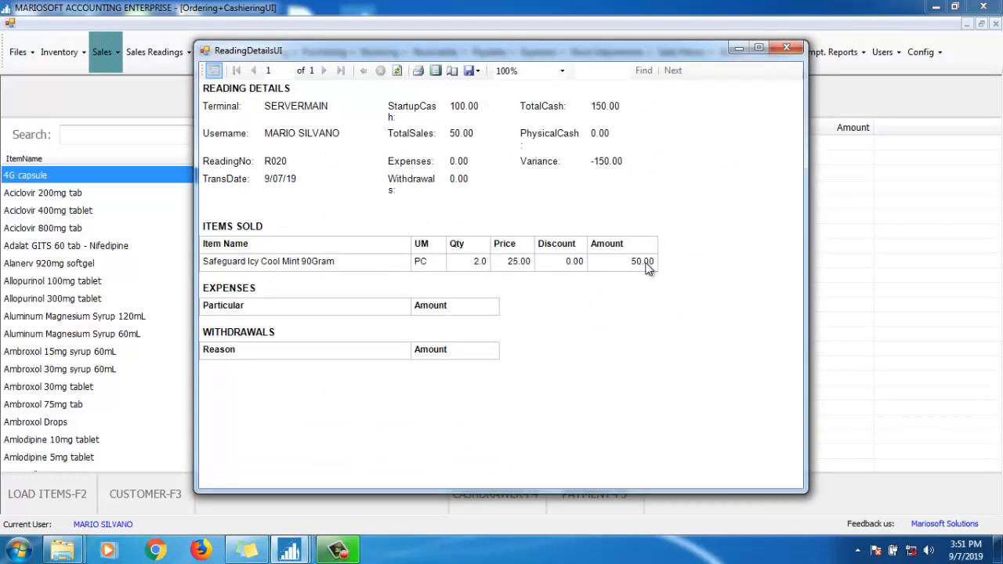
pyautogui.click(786, 49)
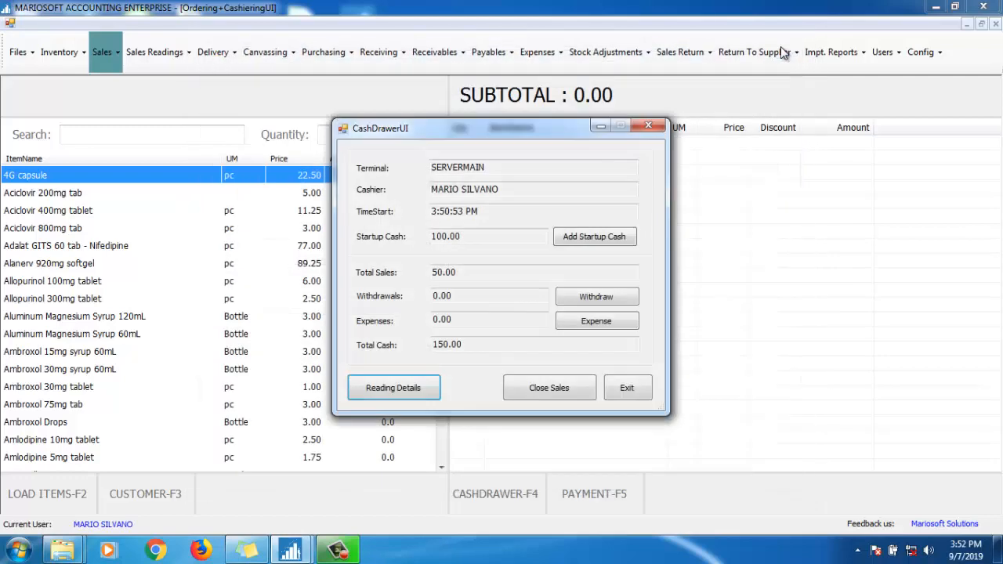
pyautogui.click(629, 390)
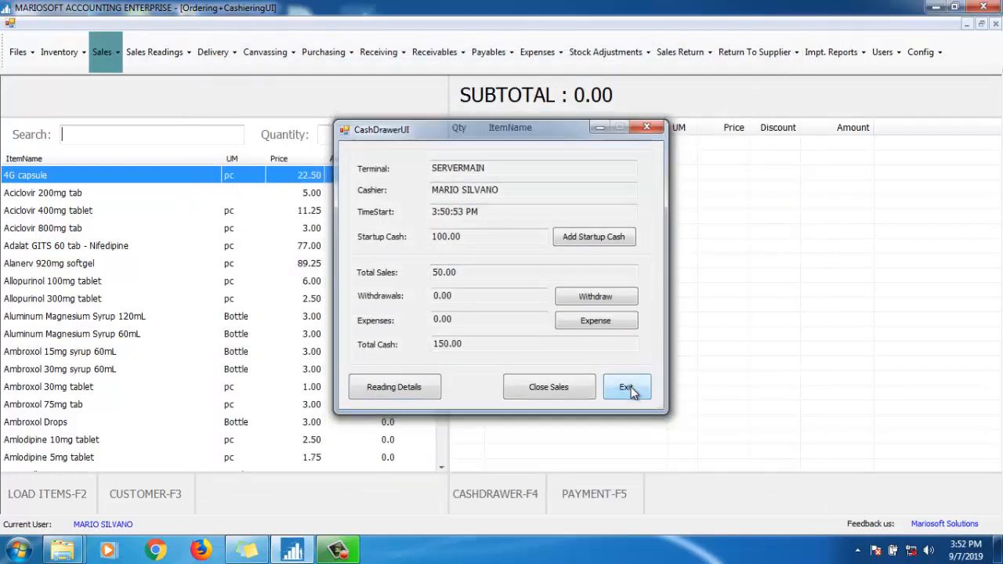
# - Load the stocks list, search for "safe" and check the current item ledger of Safeguard Icy Cool Mint 90Gram
pyautogui.click(67, 62)
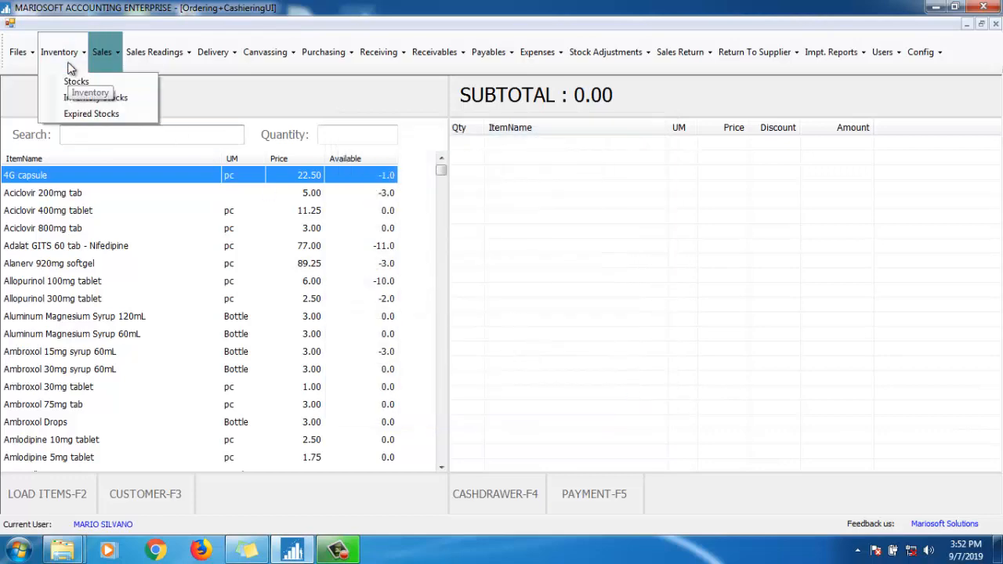
pyautogui.click(73, 80)
pyautogui.click(163, 89)
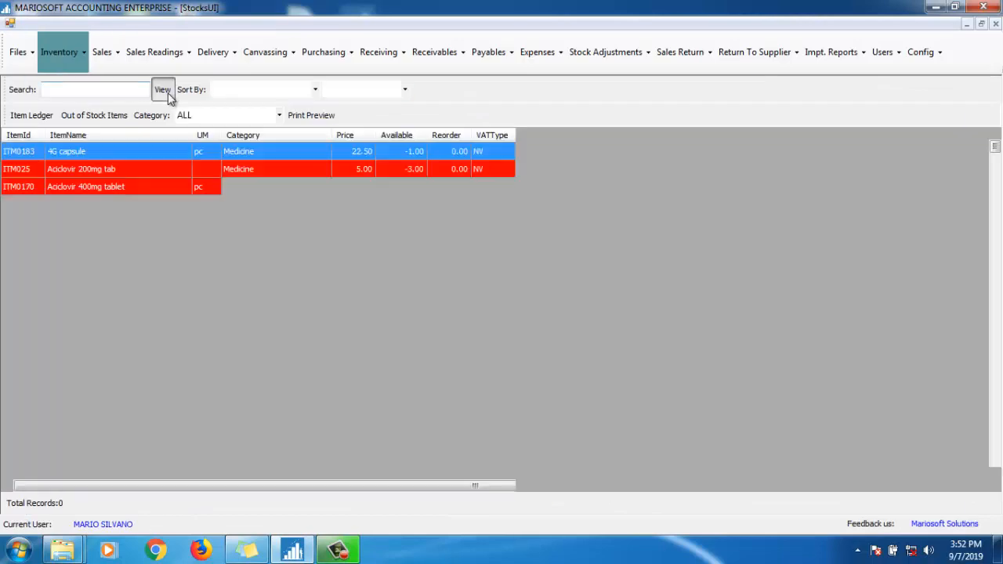
pyautogui.click(108, 89)
pyautogui.write('safe')
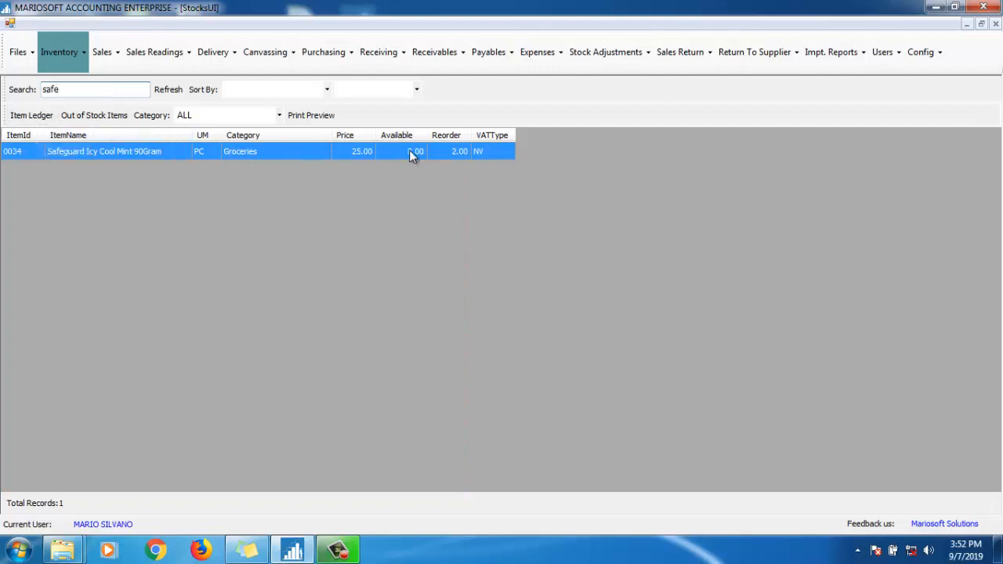
pyautogui.click(33, 115)
pyautogui.click(608, 89)
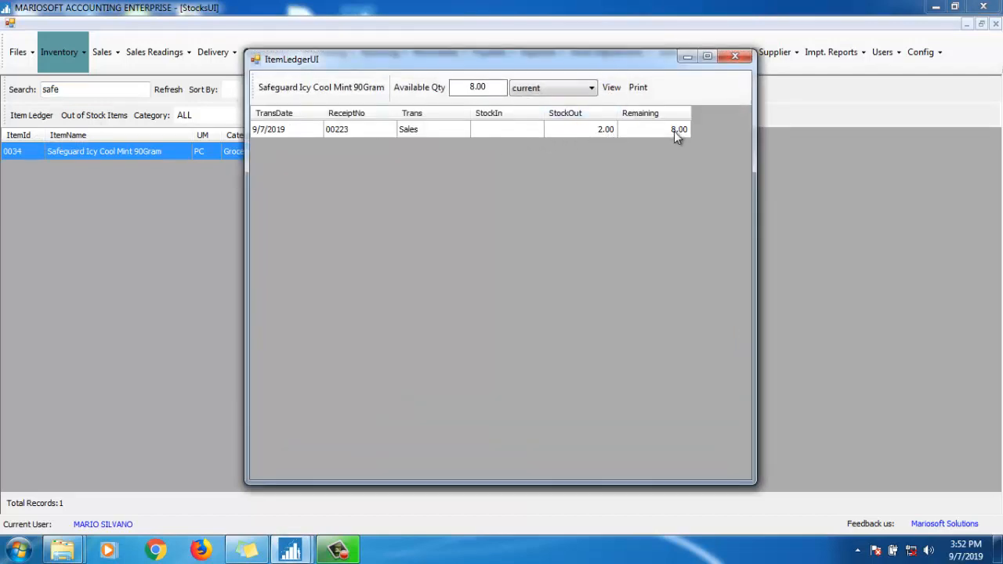
pyautogui.click(736, 56)
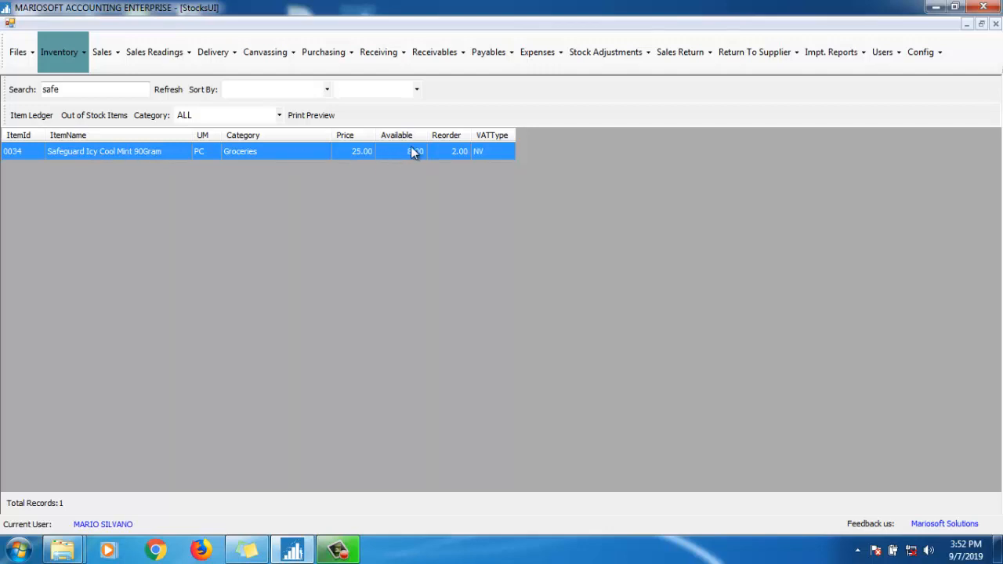
# - Start a receiving transaction, load the items, search for "safe" and add Safeguard Icy Cool Mint 90Gram with quantity 10
pyautogui.click(380, 51)
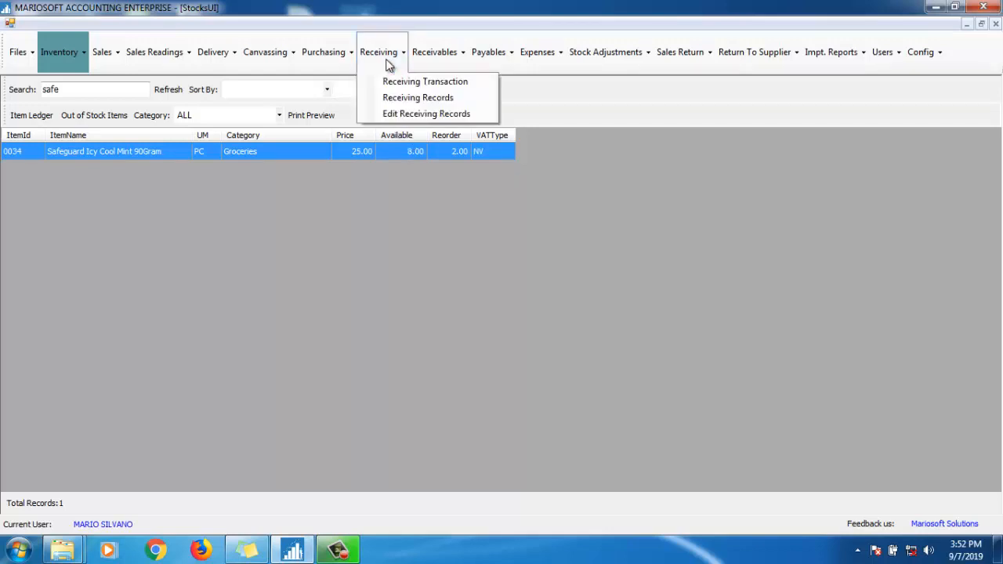
pyautogui.click(396, 88)
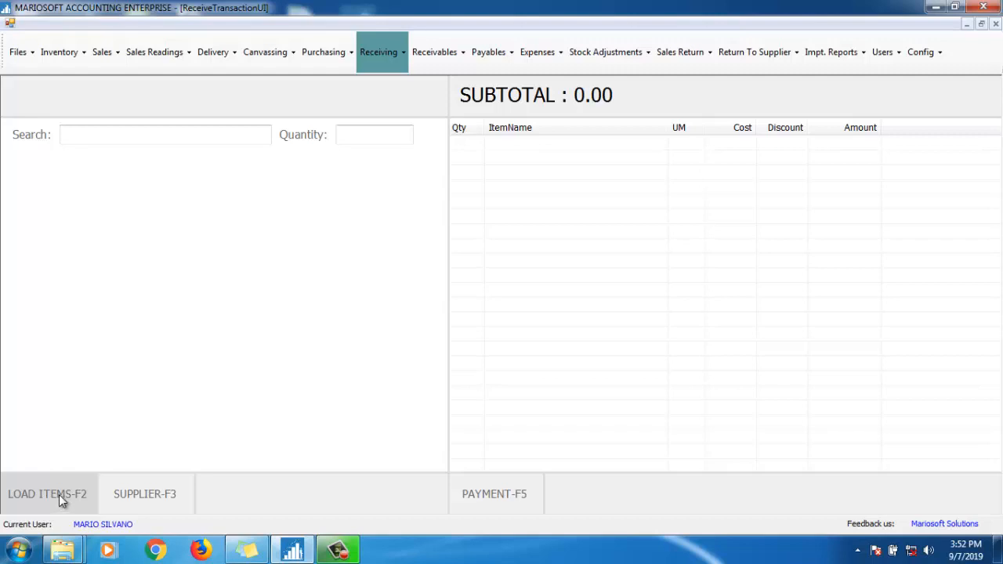
pyautogui.click(59, 496)
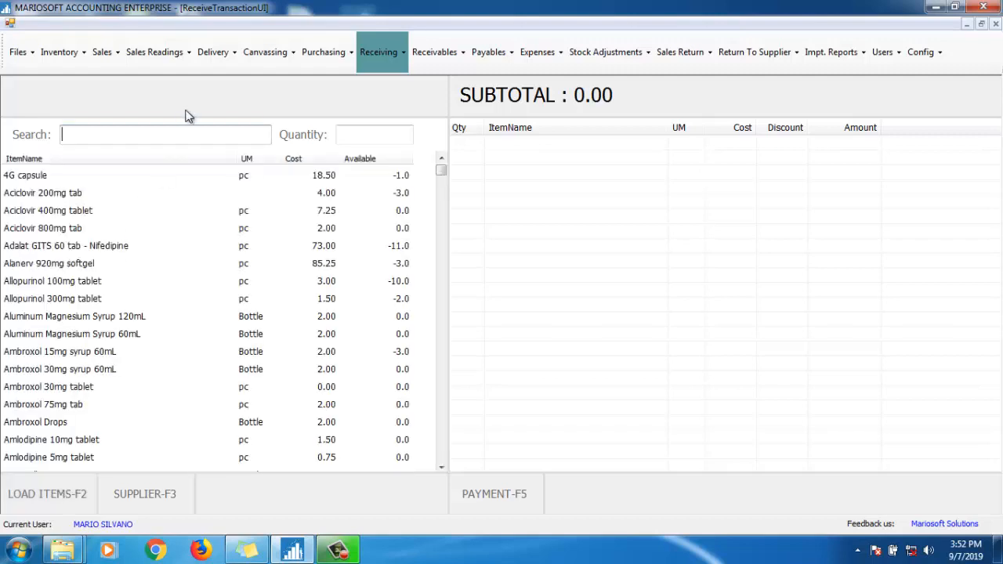
pyautogui.write('safe')
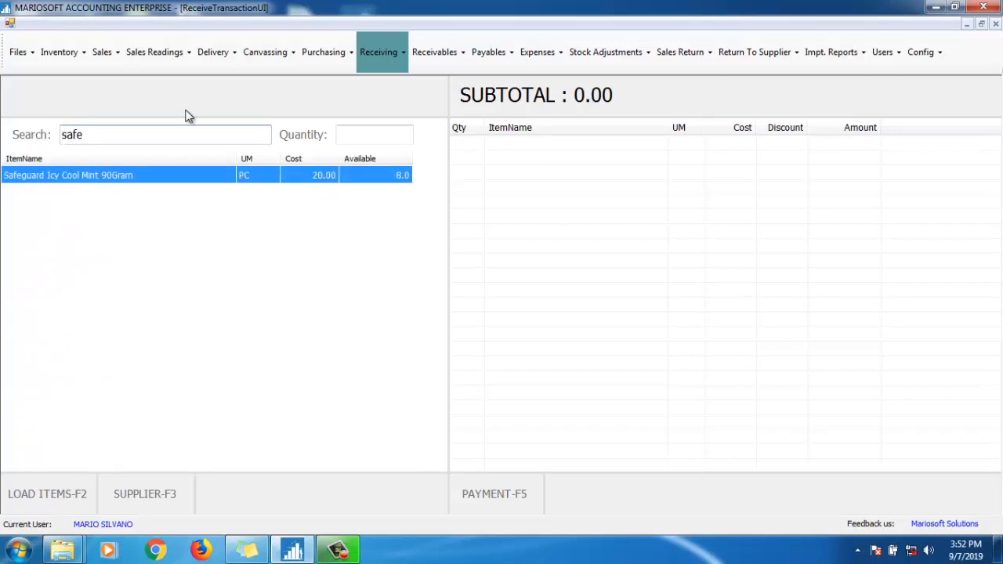
pyautogui.write('10')
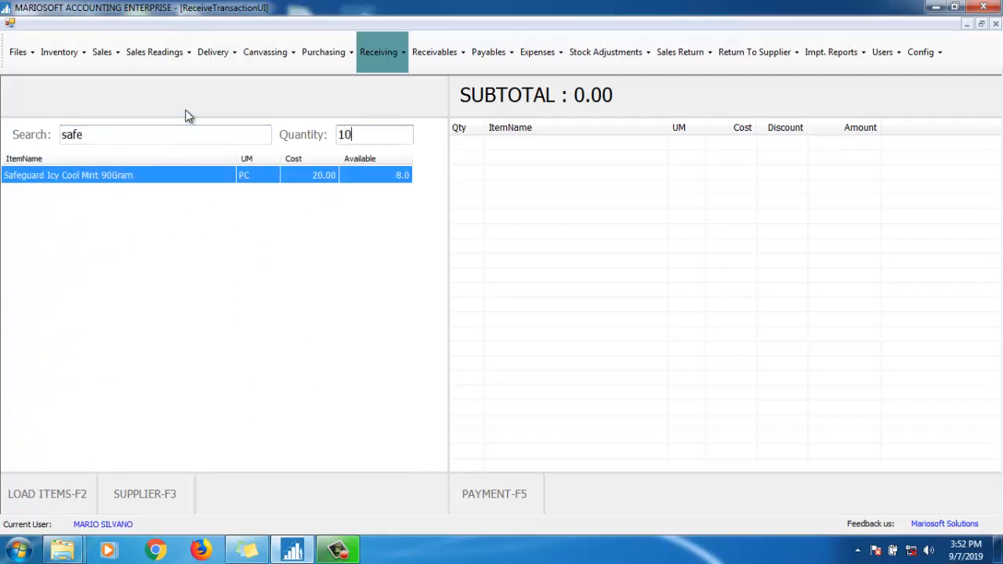
pyautogui.press('Return')
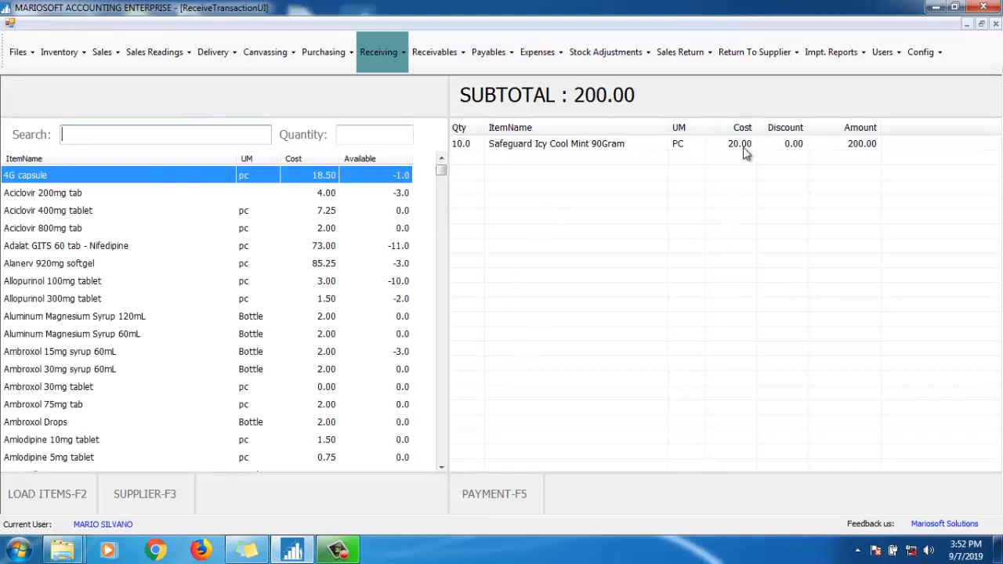
# - Save the receiving transaction as a CASH payment with a generated receipt number and no printed receipt
pyautogui.click(500, 493)
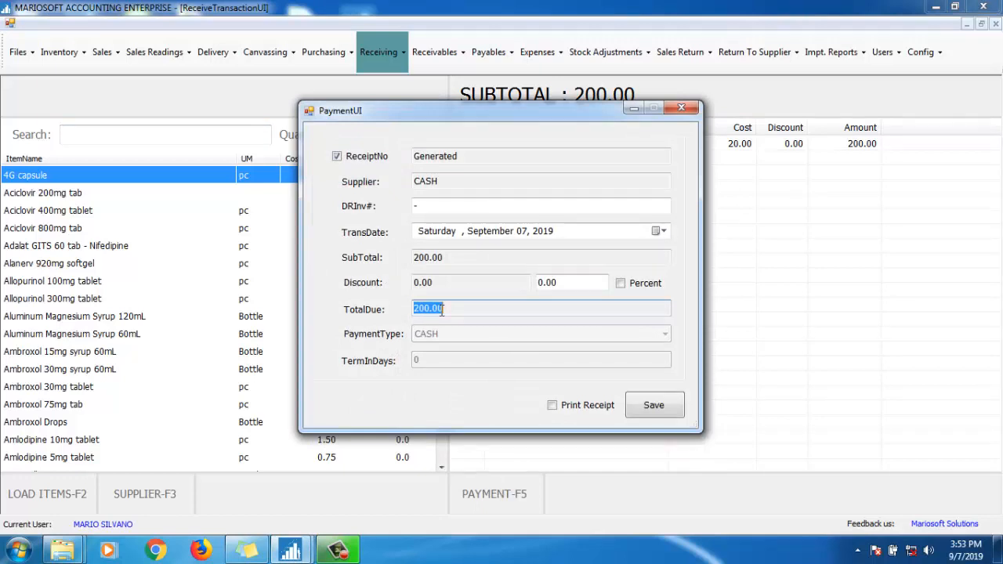
pyautogui.click(655, 413)
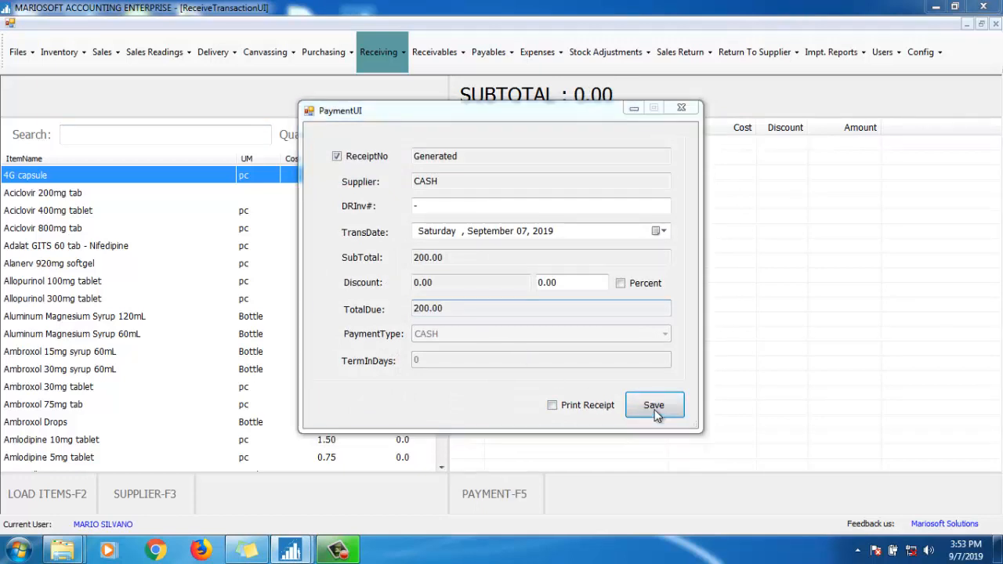
pyautogui.click(552, 329)
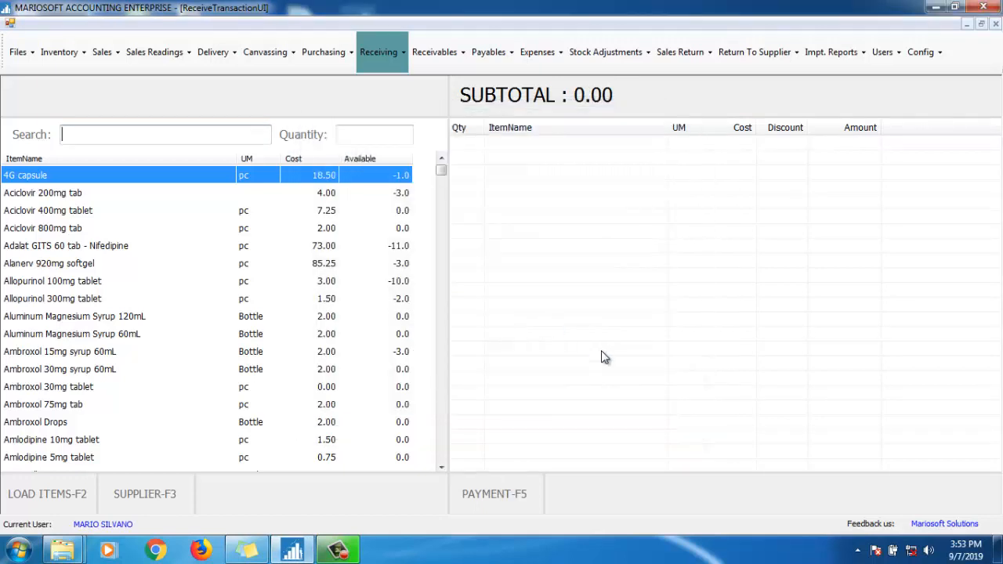
# - Return to the stocks list, search for "safe" and review the item's current ledger with the receiving and sales entries
pyautogui.click(61, 52)
pyautogui.click(76, 82)
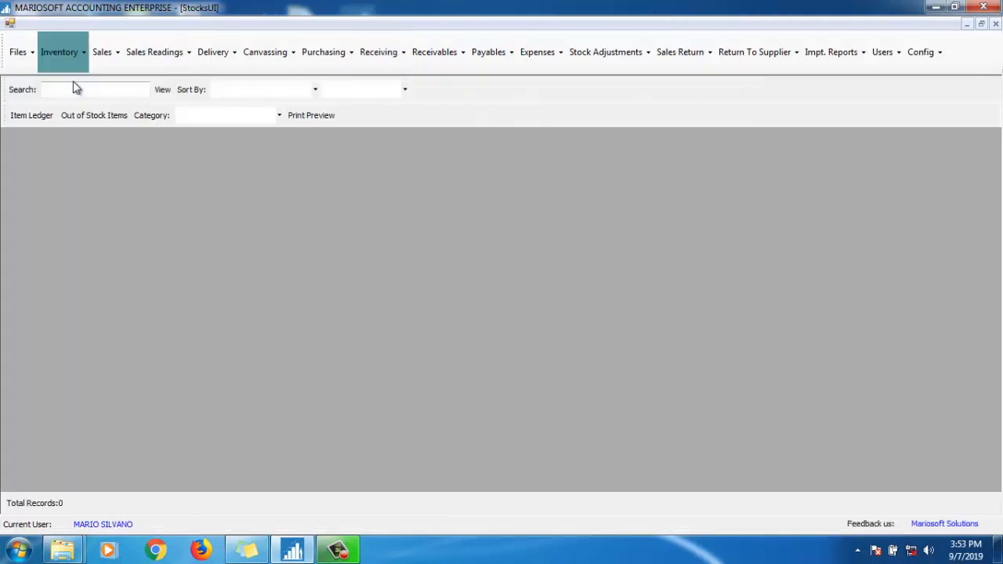
pyautogui.click(161, 91)
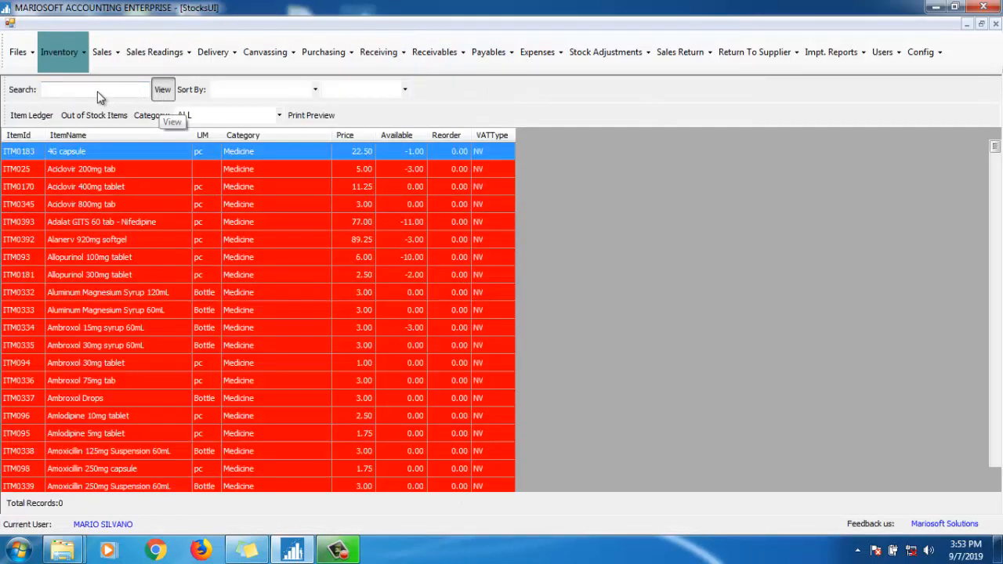
pyautogui.click(97, 87)
pyautogui.write('safe')
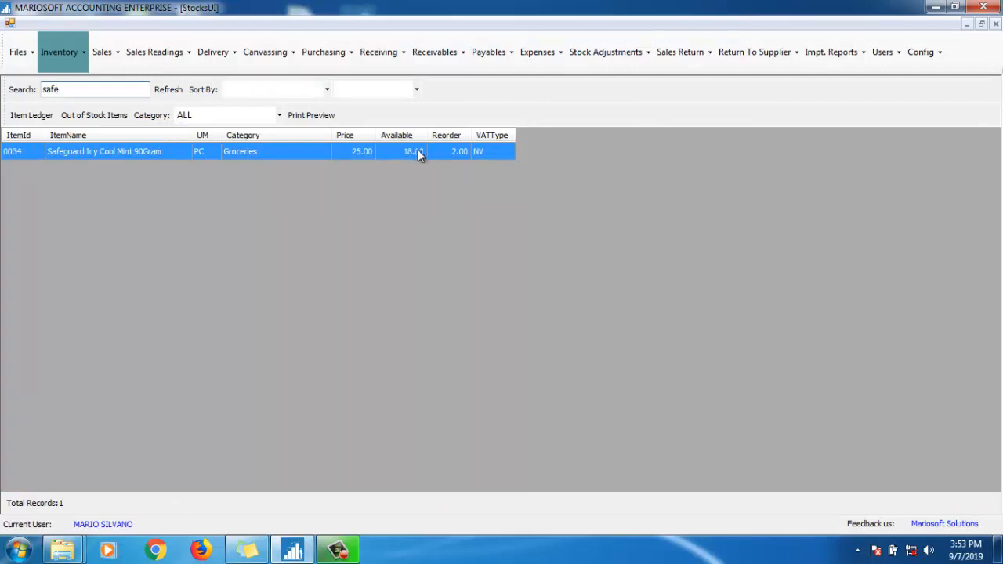
pyautogui.click(33, 117)
pyautogui.click(612, 88)
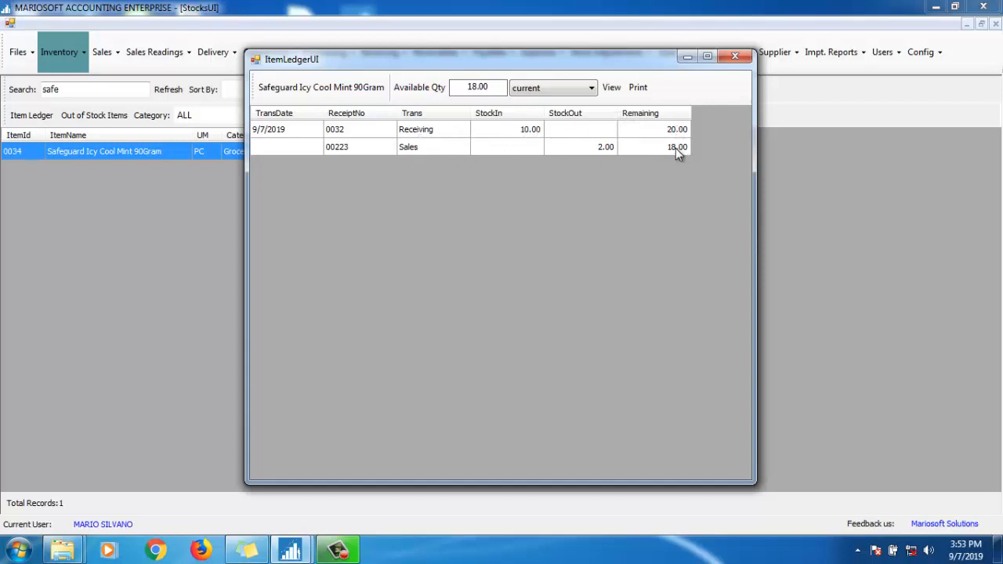
pyautogui.click(743, 57)
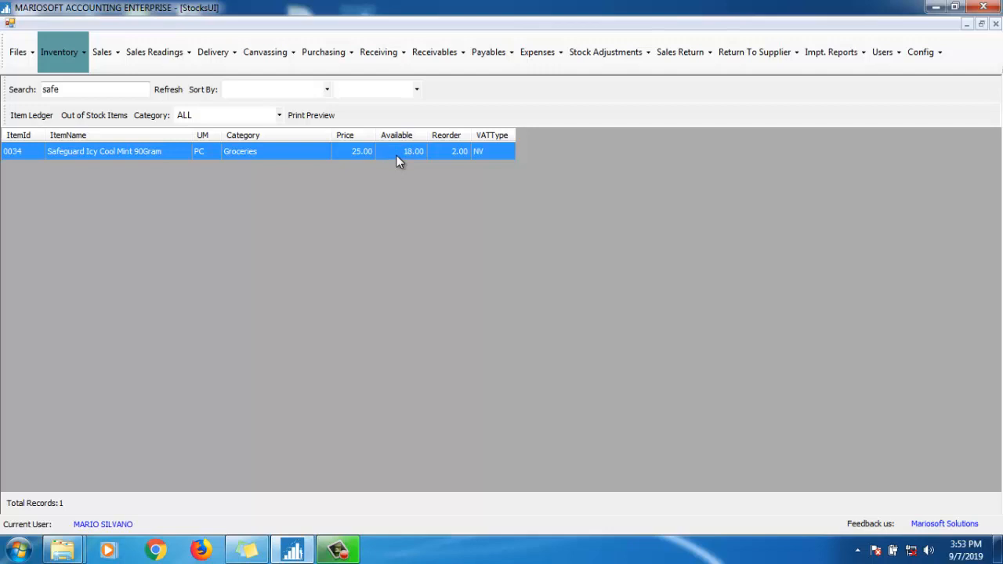
# - Start a stock adjustment transaction, load the items and set it as a stockout with the reason Personal Use
pyautogui.click(606, 62)
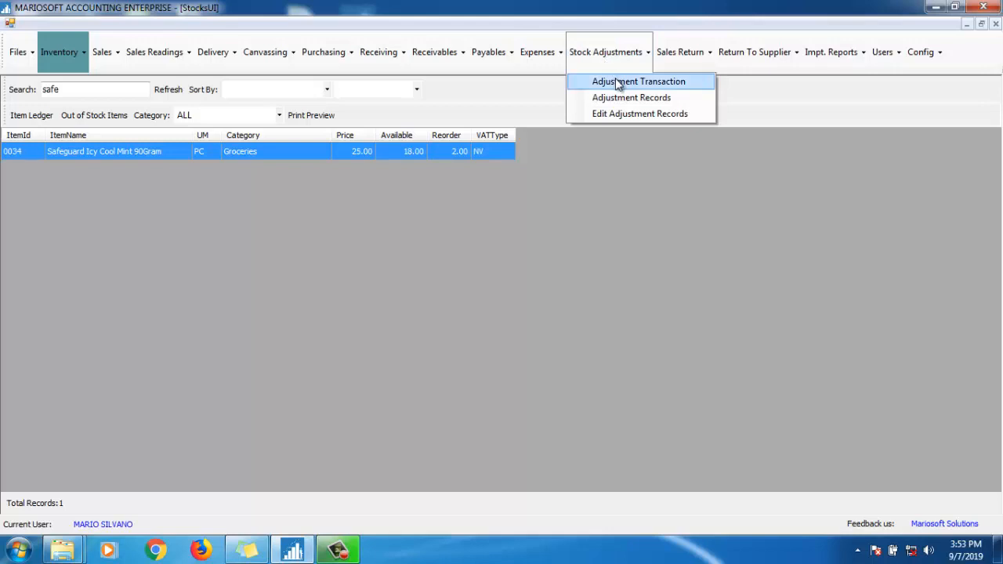
pyautogui.click(615, 79)
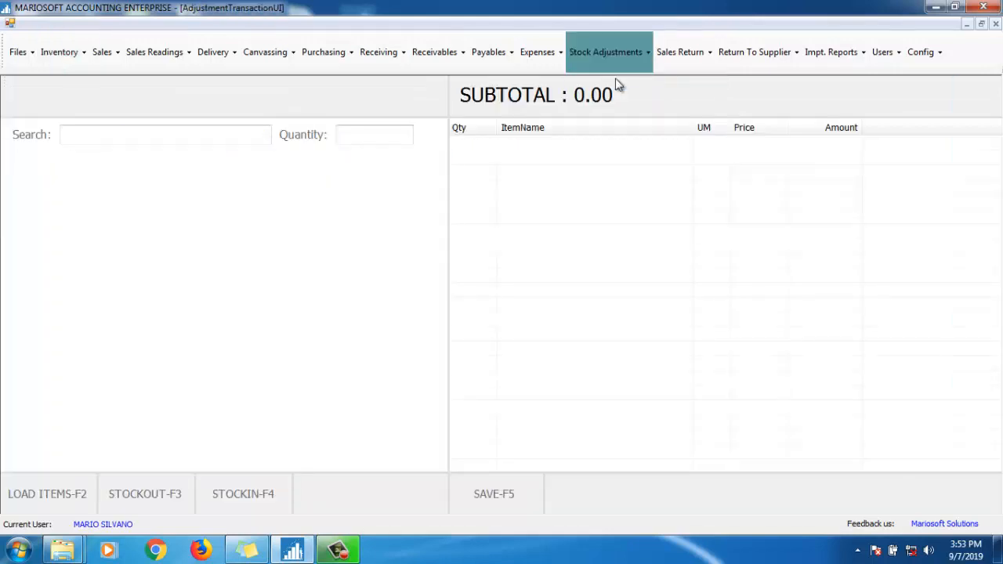
pyautogui.click(46, 490)
pyautogui.click(139, 493)
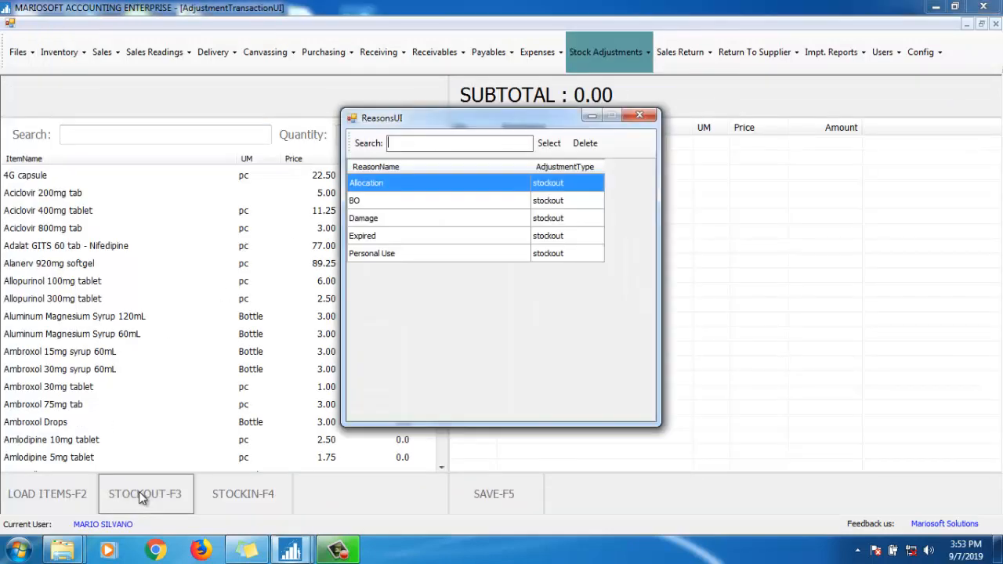
pyautogui.write('e')
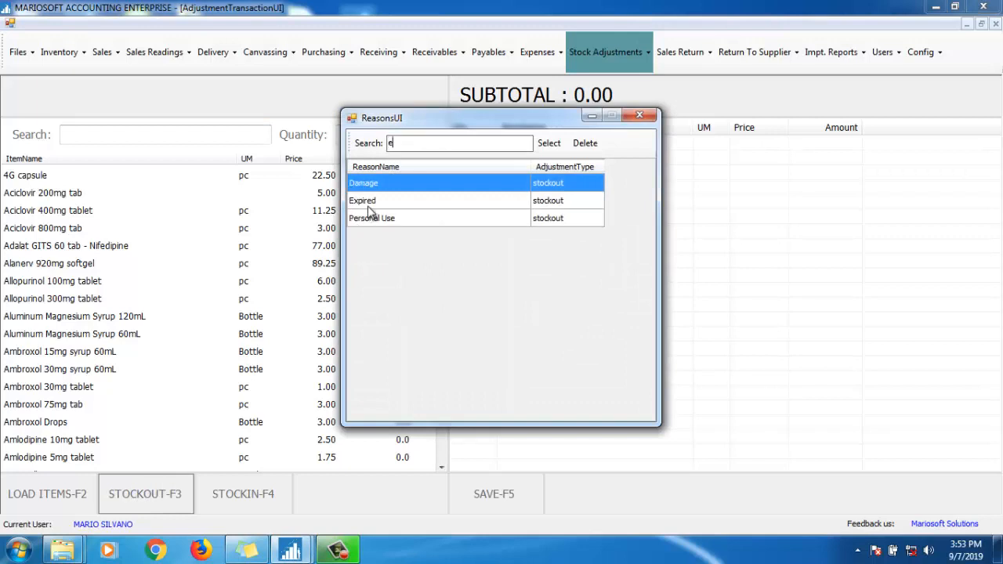
pyautogui.press('BackSpace')
pyautogui.write('per')
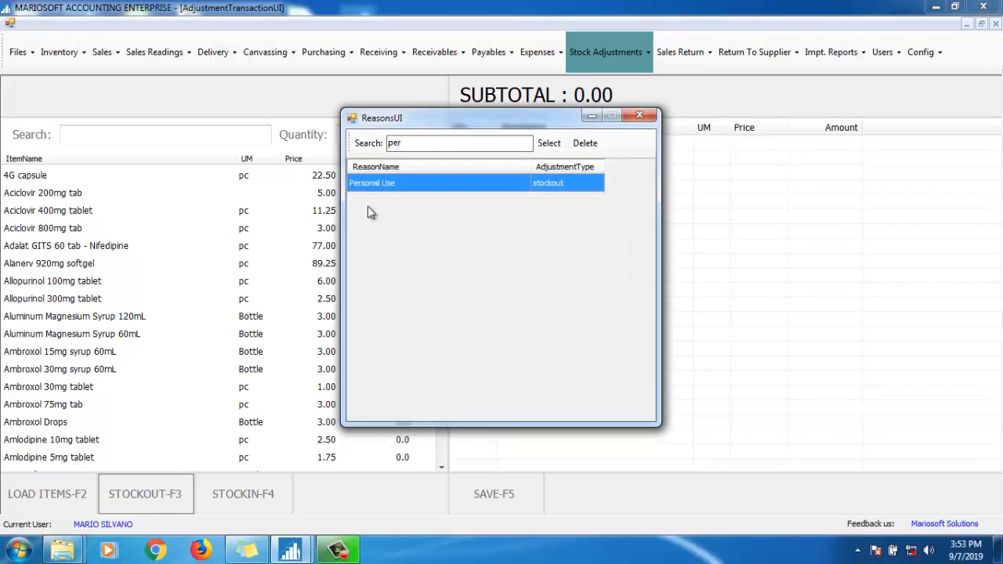
pyautogui.press('Return')
# - Search for "safe", add Safeguard Icy Cool Mint 90Gram with quantity 1 to the stockout and save the adjustment
pyautogui.write('safe')
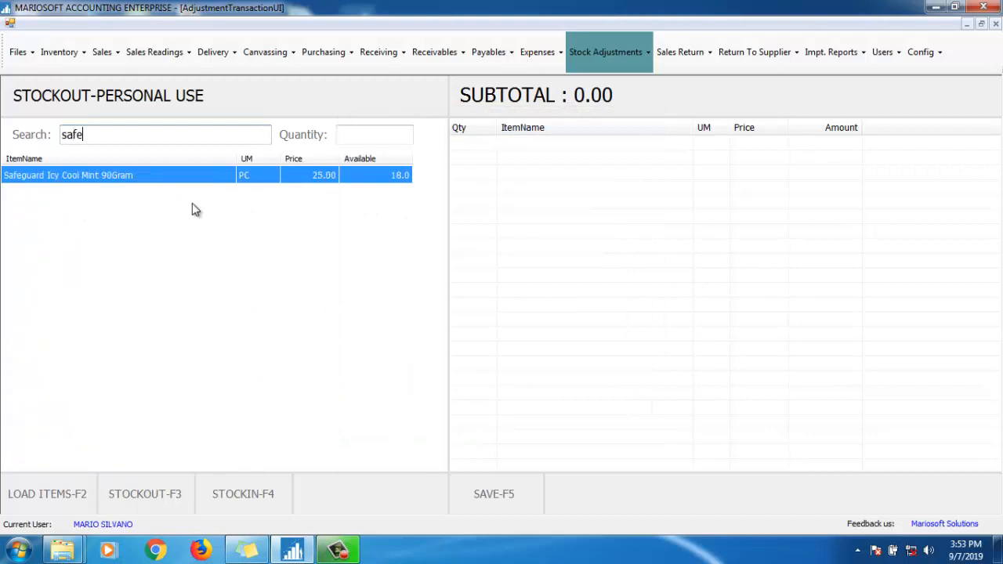
pyautogui.press('Return')
pyautogui.write('1')
pyautogui.press('Return')
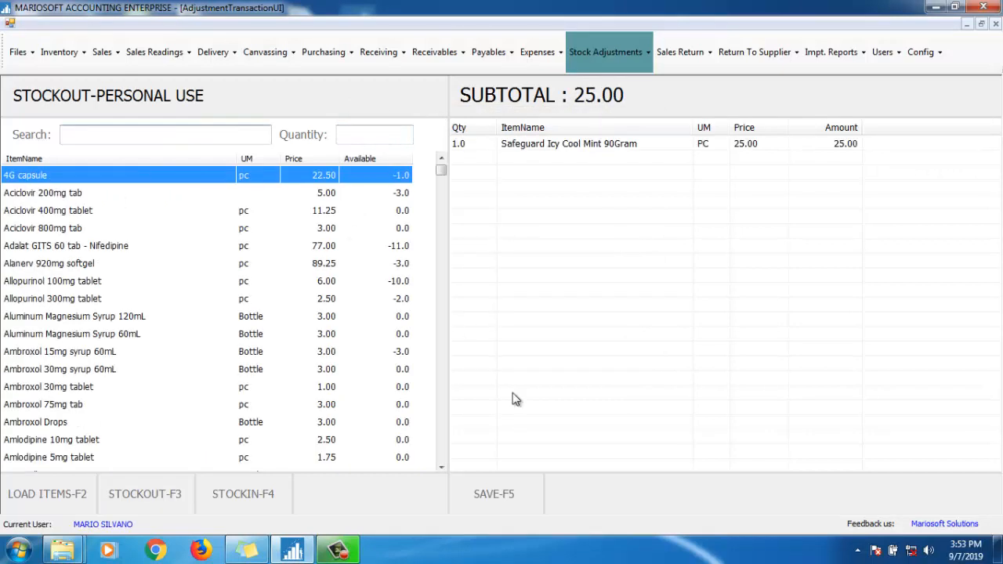
pyautogui.click(487, 492)
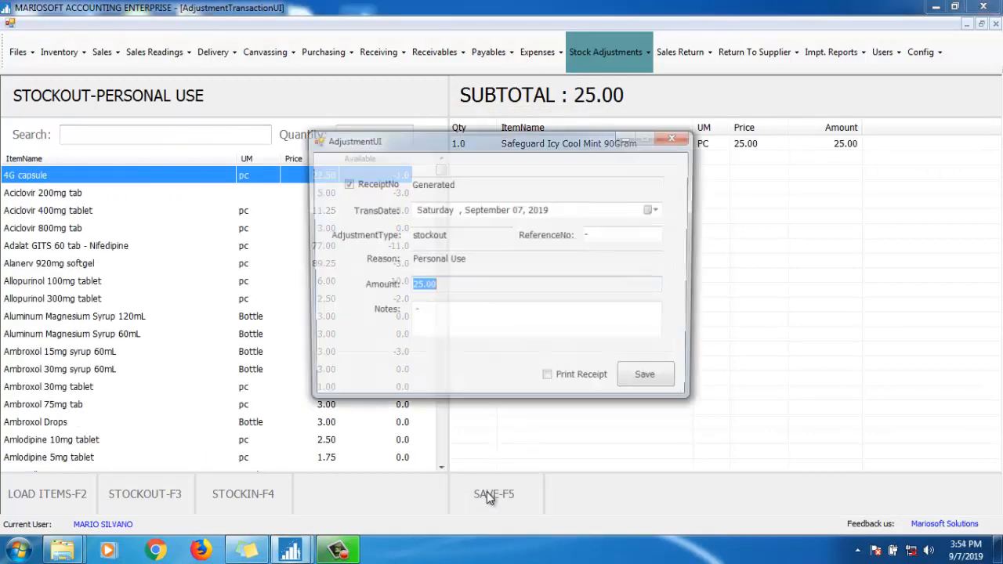
pyautogui.click(651, 382)
pyautogui.click(541, 325)
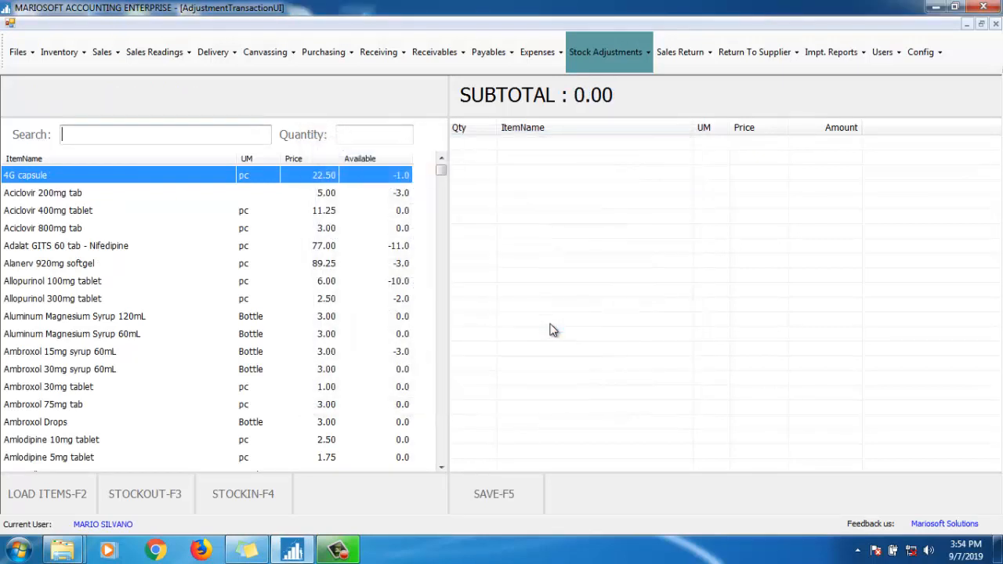
# - Open the stocks list, search for "safe" and review the item's current ledger, including the Personal Use stockout
pyautogui.click(55, 66)
pyautogui.click(76, 82)
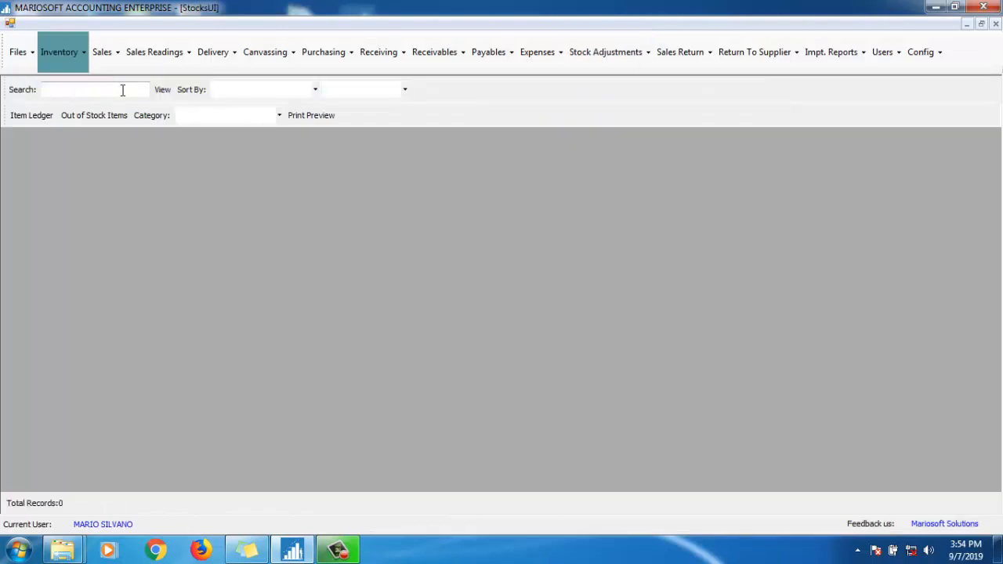
pyautogui.click(164, 90)
pyautogui.click(112, 90)
pyautogui.write('f')
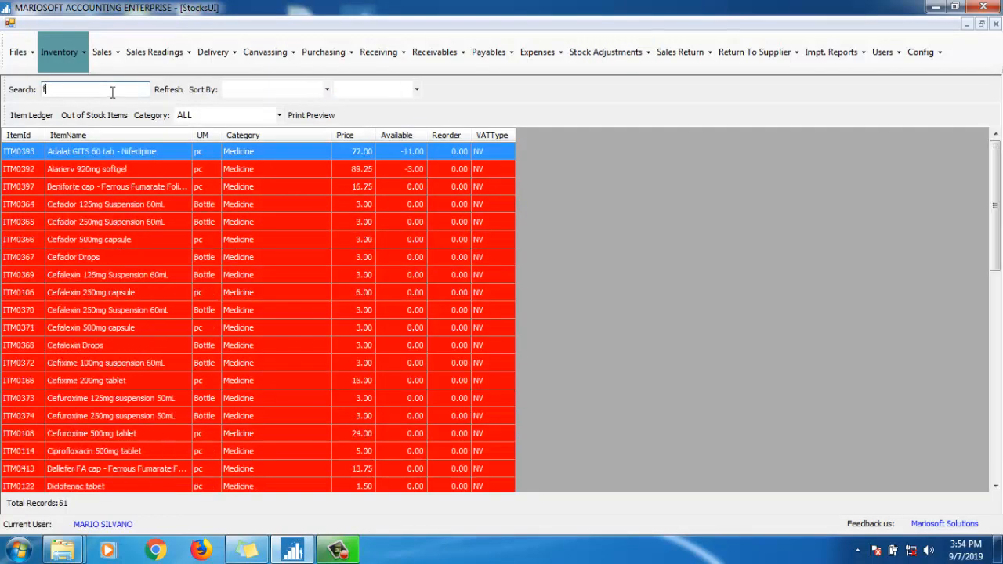
pyautogui.press('BackSpace')
pyautogui.write('safe')
pyautogui.click(34, 115)
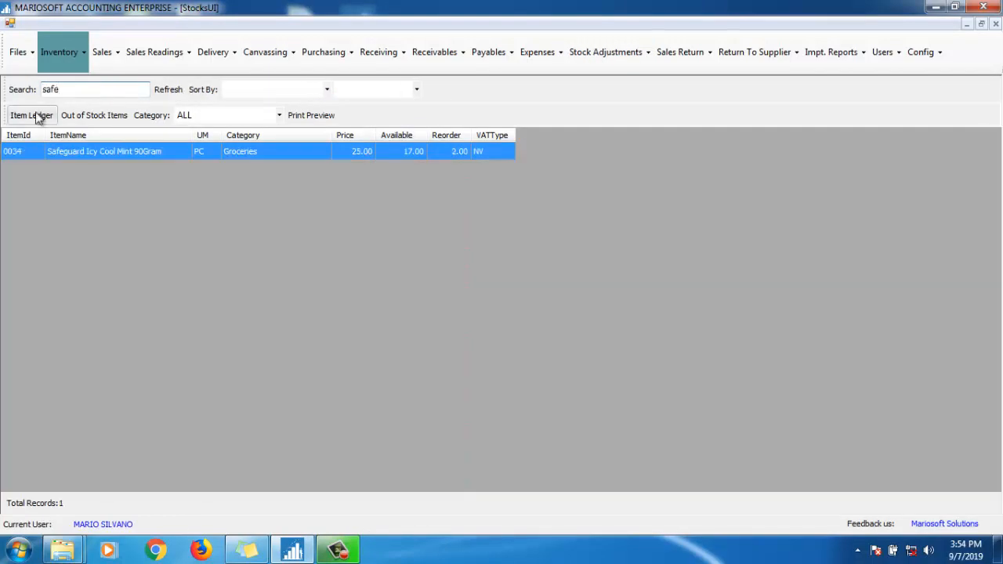
pyautogui.click(611, 88)
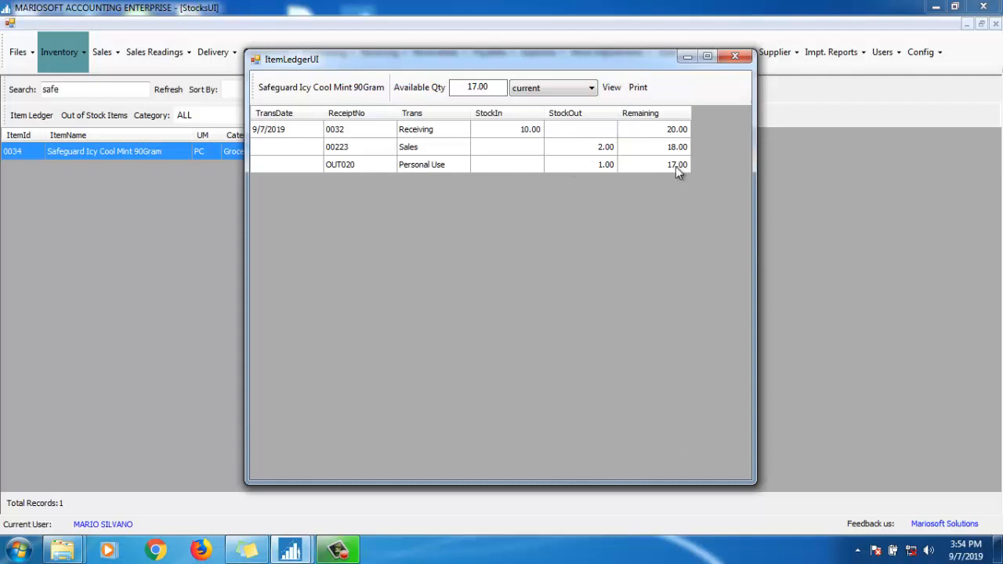
pyautogui.click(735, 59)
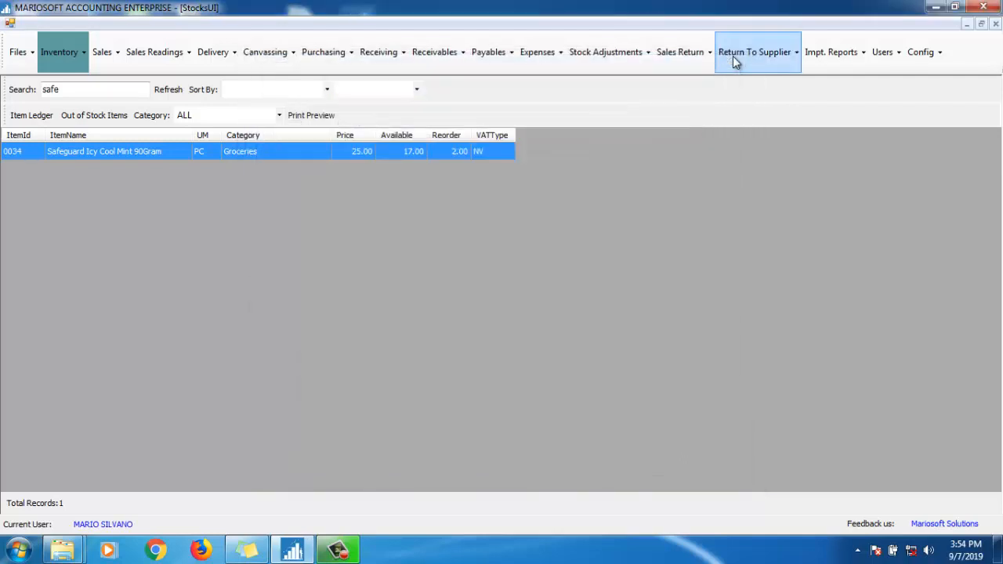
# - Start an expense transaction with CASH as the payee and load the expense particulars
pyautogui.click(541, 67)
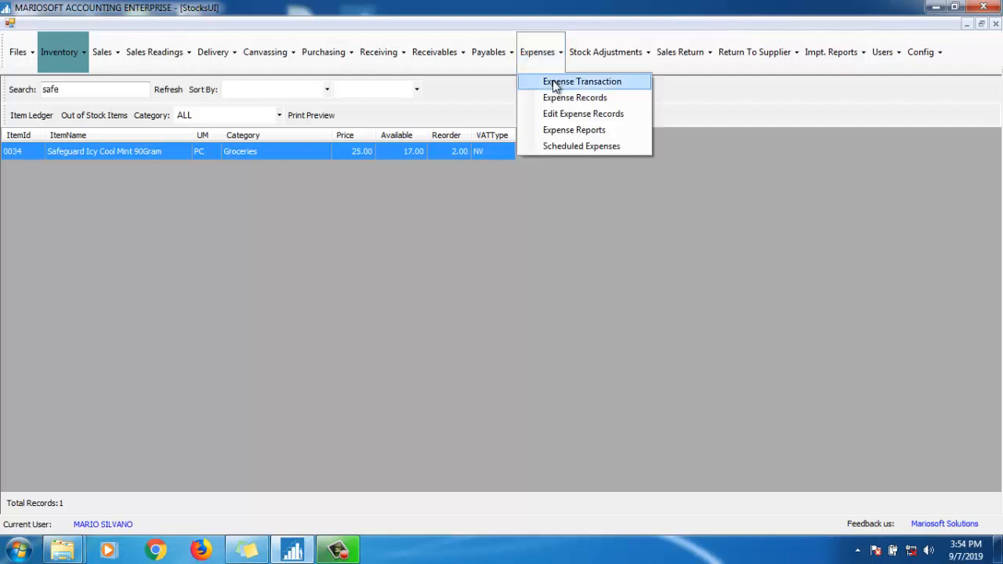
pyautogui.click(554, 83)
pyautogui.click(285, 98)
pyautogui.click(285, 97)
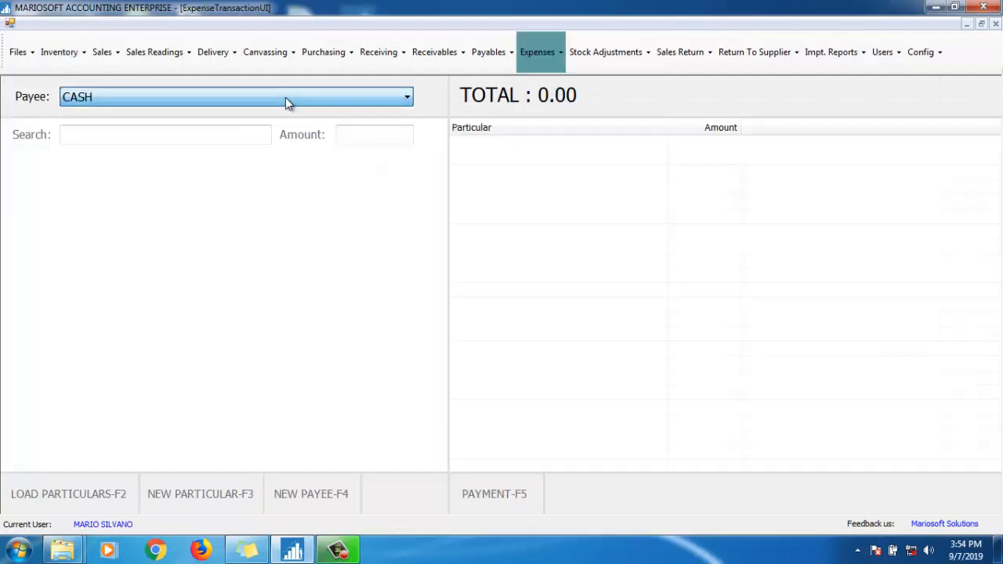
pyautogui.click(68, 496)
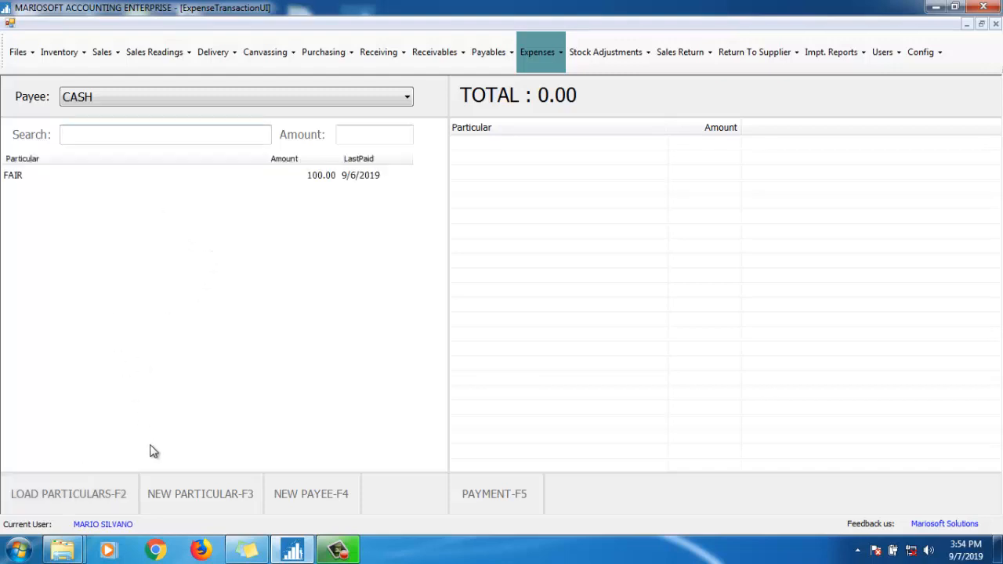
# - Create a new expense particular named Snacks in the Miscellaneous Expense category with an amount of 10
pyautogui.click(198, 495)
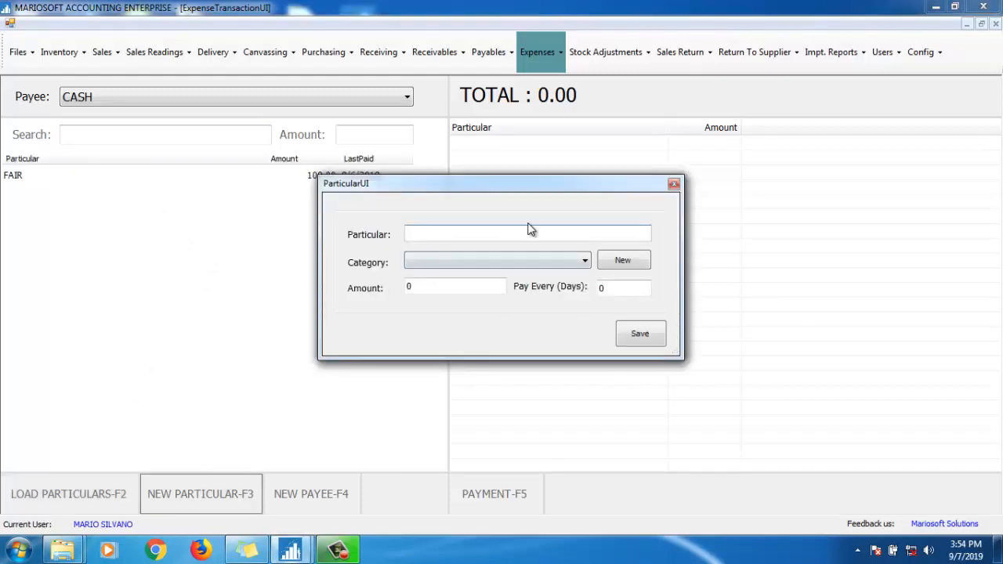
pyautogui.write('Snacks')
pyautogui.click(502, 260)
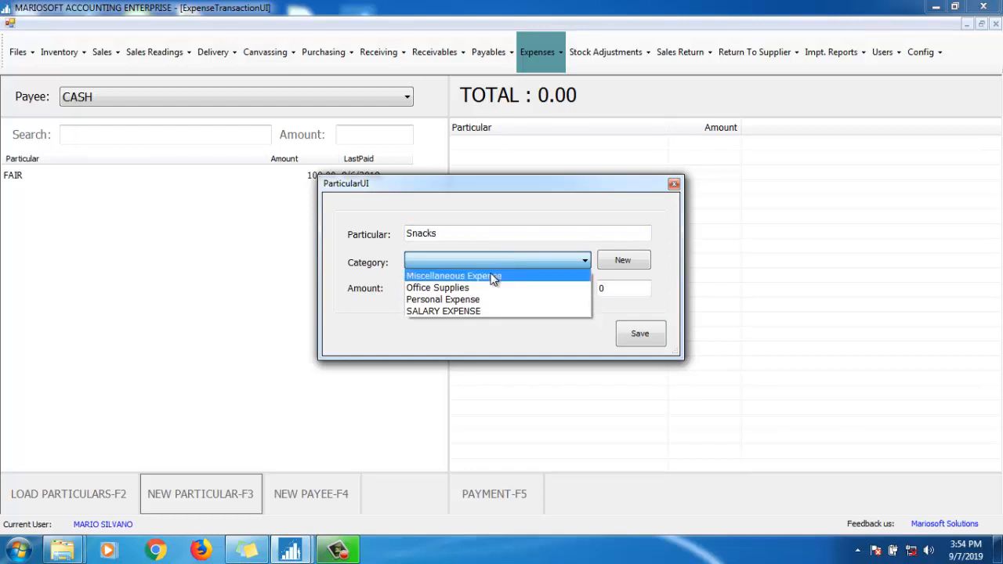
pyautogui.click(497, 277)
pyautogui.moveTo(432, 285); pyautogui.dragTo(387, 286)
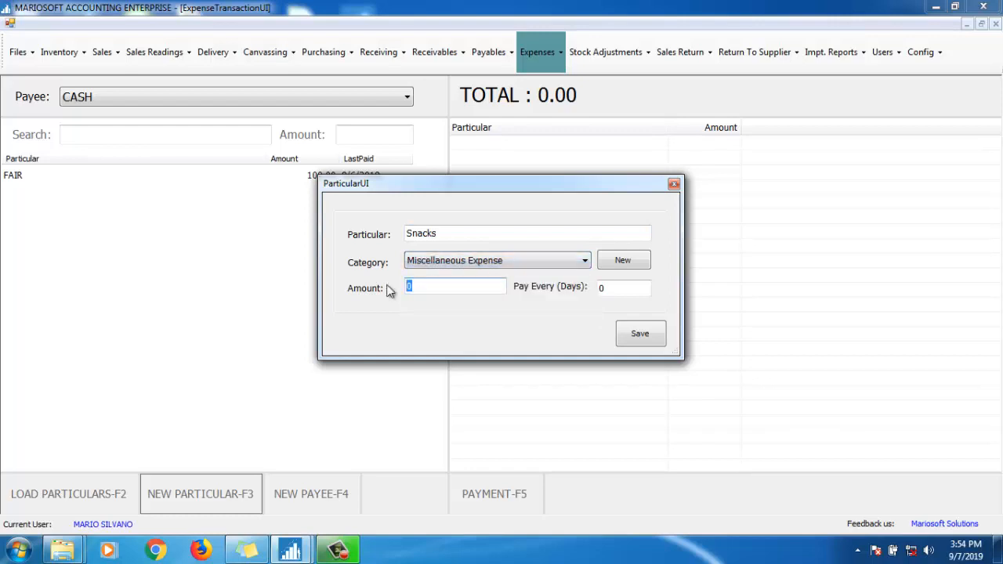
pyautogui.write('10')
pyautogui.click(648, 337)
pyautogui.click(542, 325)
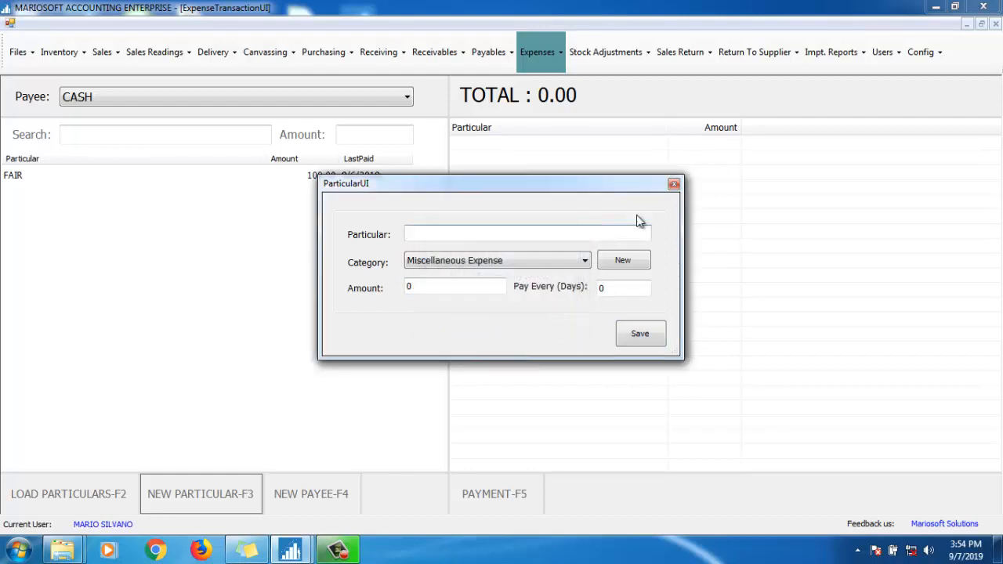
pyautogui.click(674, 184)
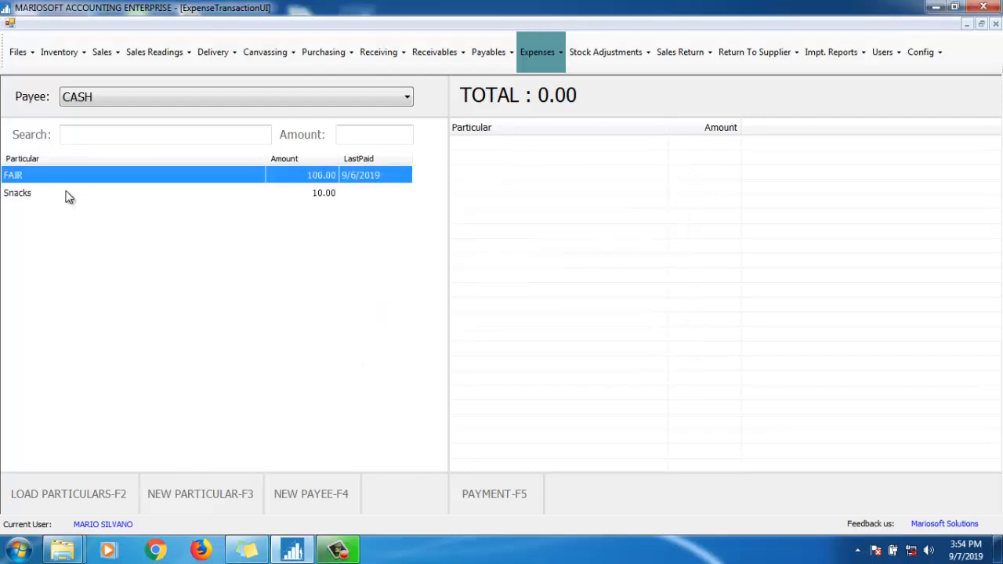
# - Add the Snacks particular at 10.00 to the expense transaction and save it as a CASH payment with a generated receipt number
pyautogui.click(108, 135)
pyautogui.write('s')
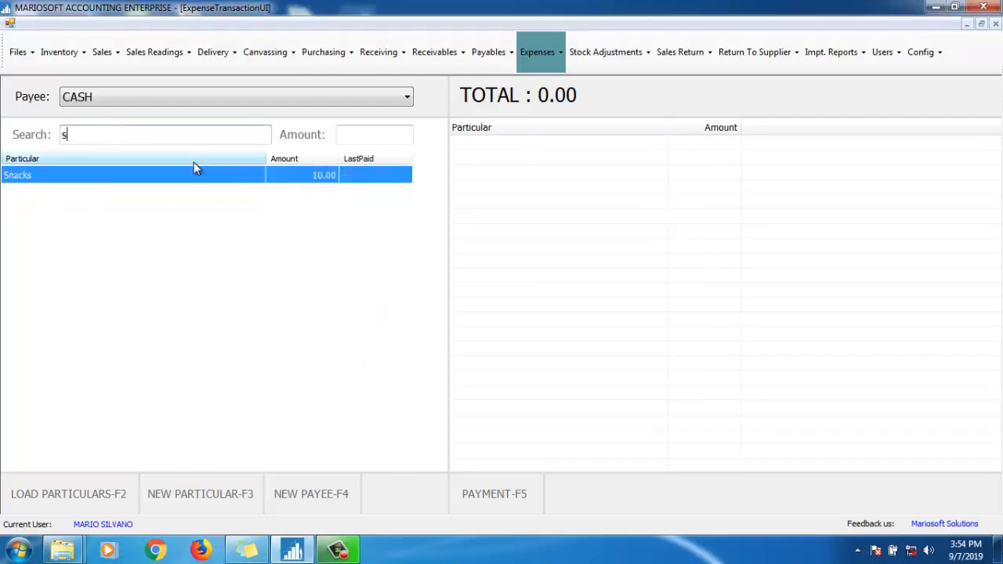
pyautogui.press('Return')
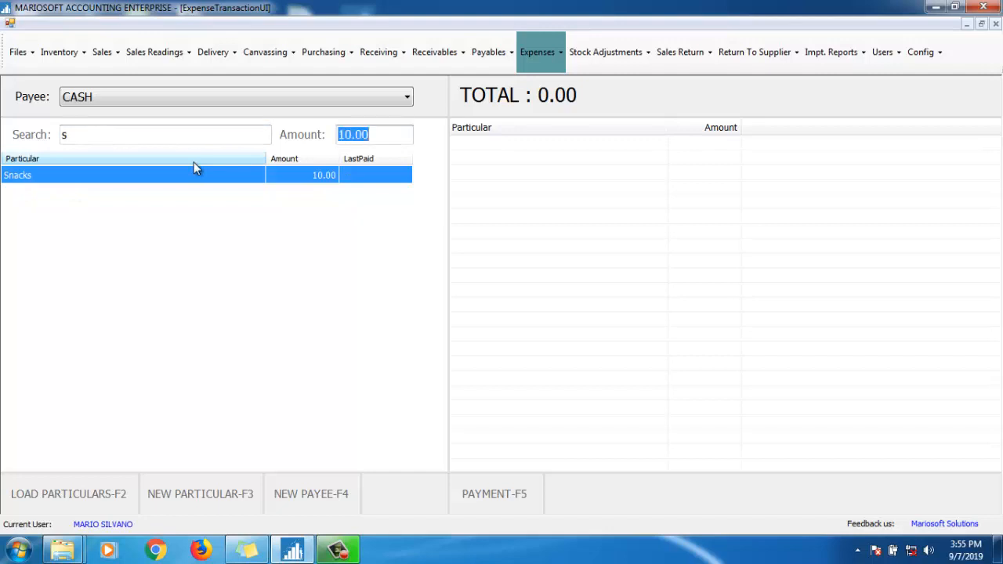
pyautogui.press('Return')
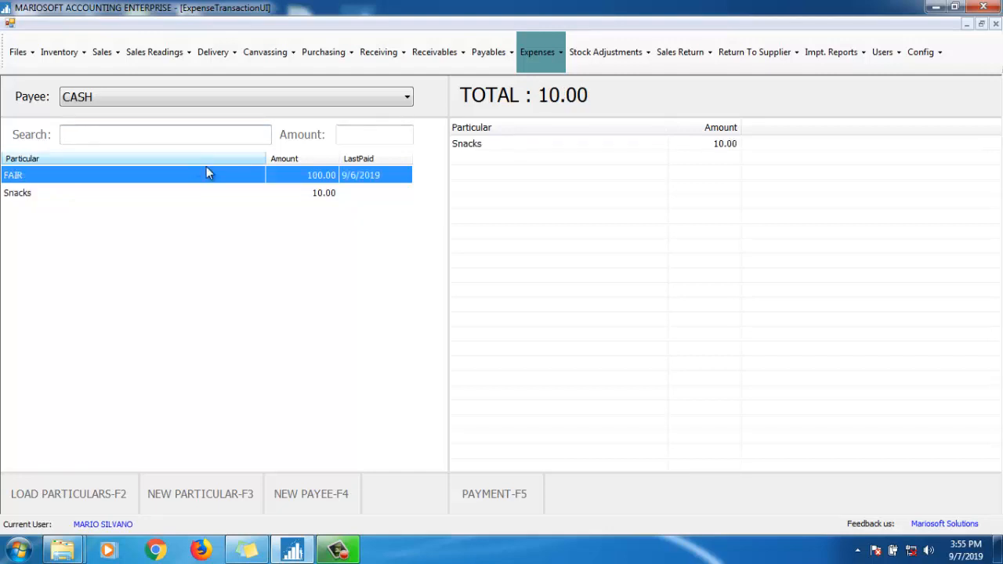
pyautogui.click(484, 491)
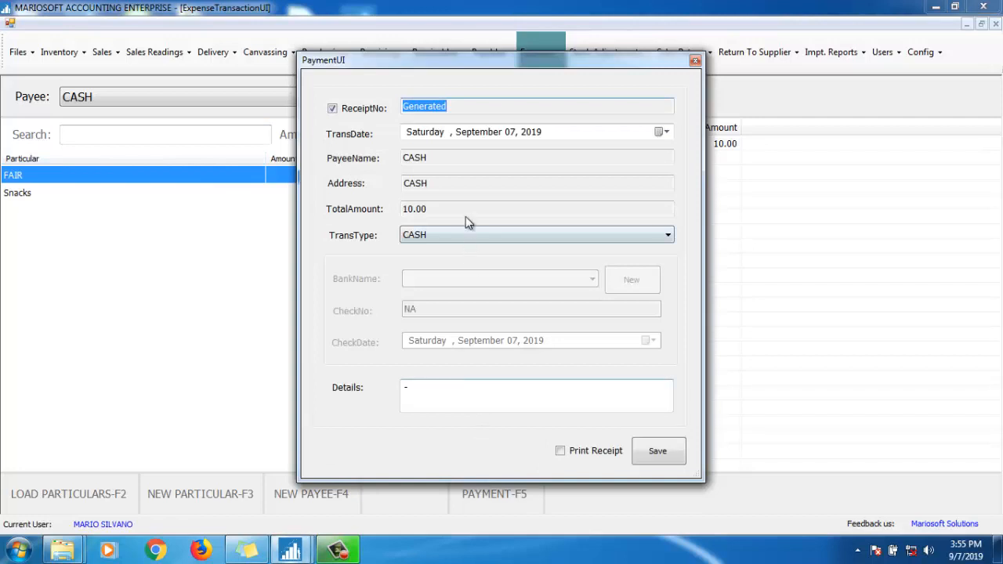
pyautogui.click(649, 455)
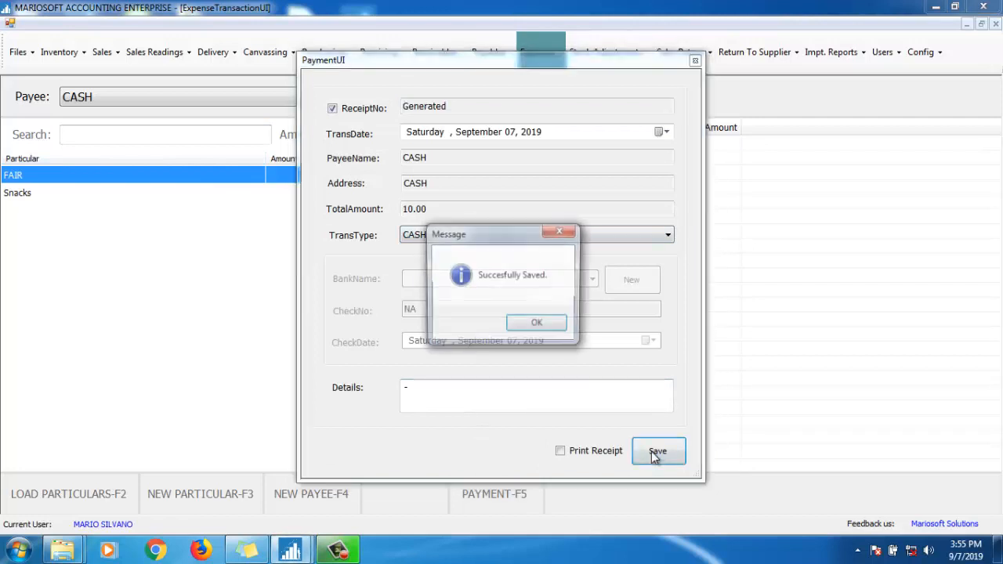
pyautogui.click(539, 326)
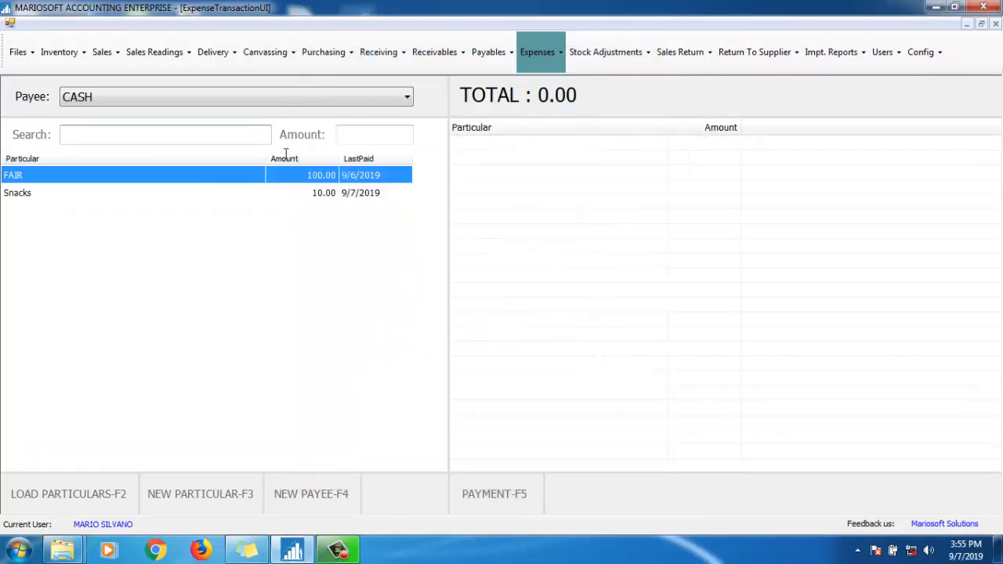
# - Open the cash drawer from a sales transaction and check its expenses and total cash
pyautogui.click(107, 62)
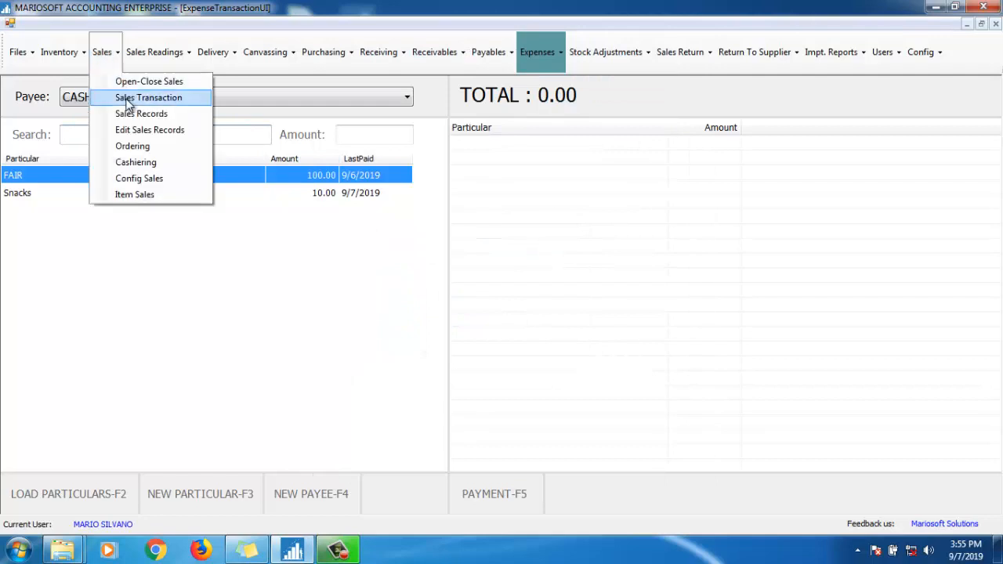
pyautogui.click(121, 97)
pyautogui.click(527, 495)
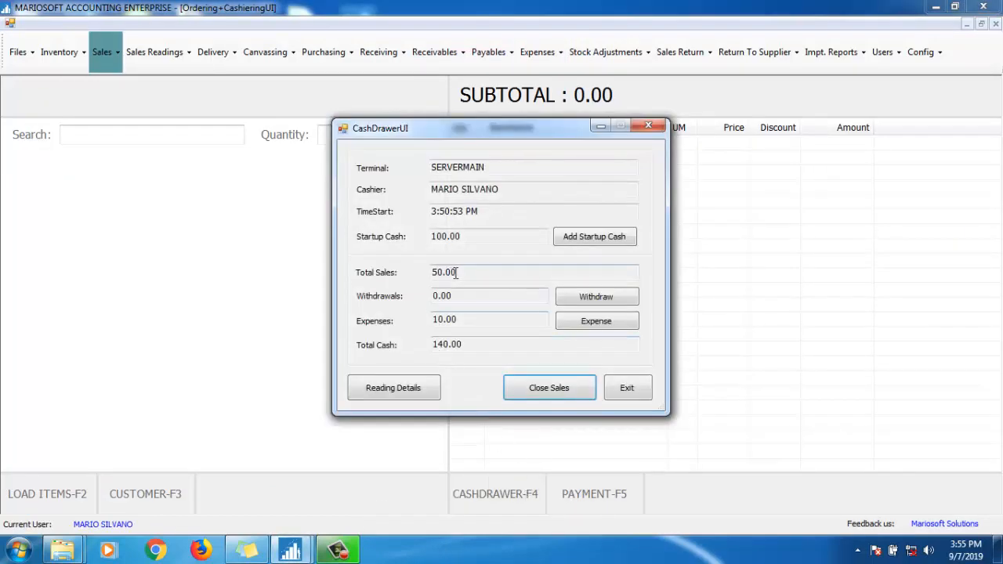
pyautogui.click(462, 320)
pyautogui.doubleClick(434, 321)
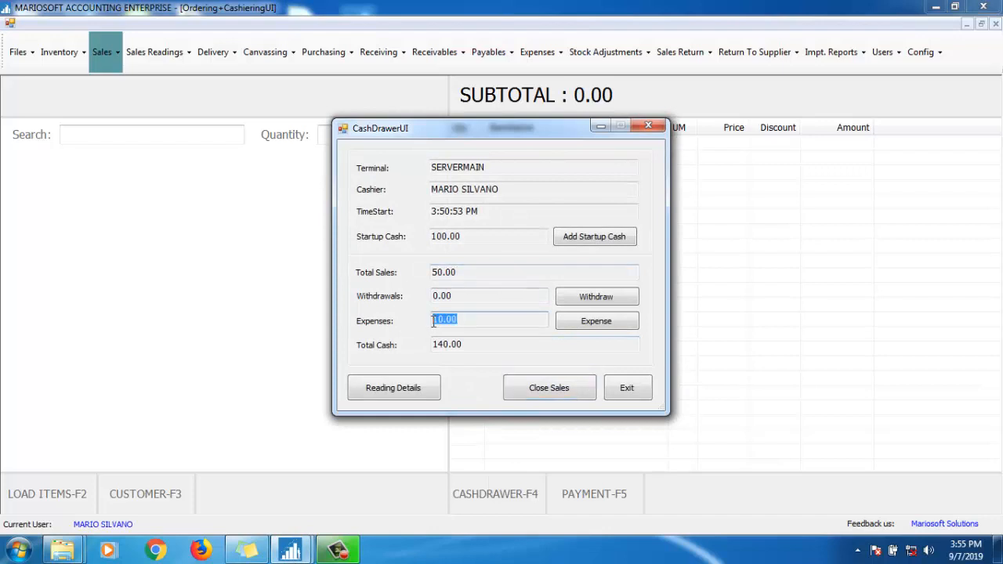
pyautogui.moveTo(471, 343); pyautogui.dragTo(429, 347)
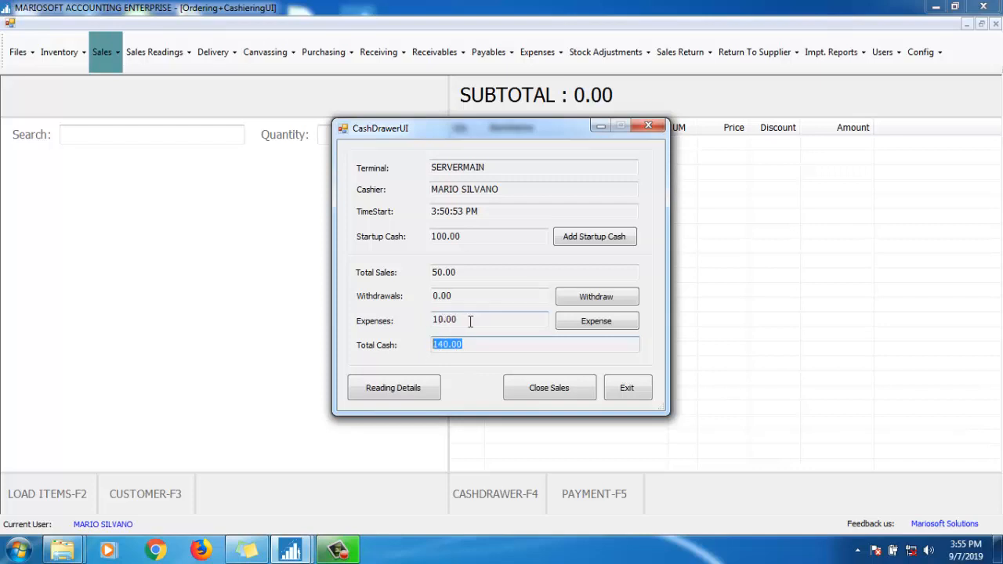
pyautogui.moveTo(471, 320); pyautogui.dragTo(424, 322)
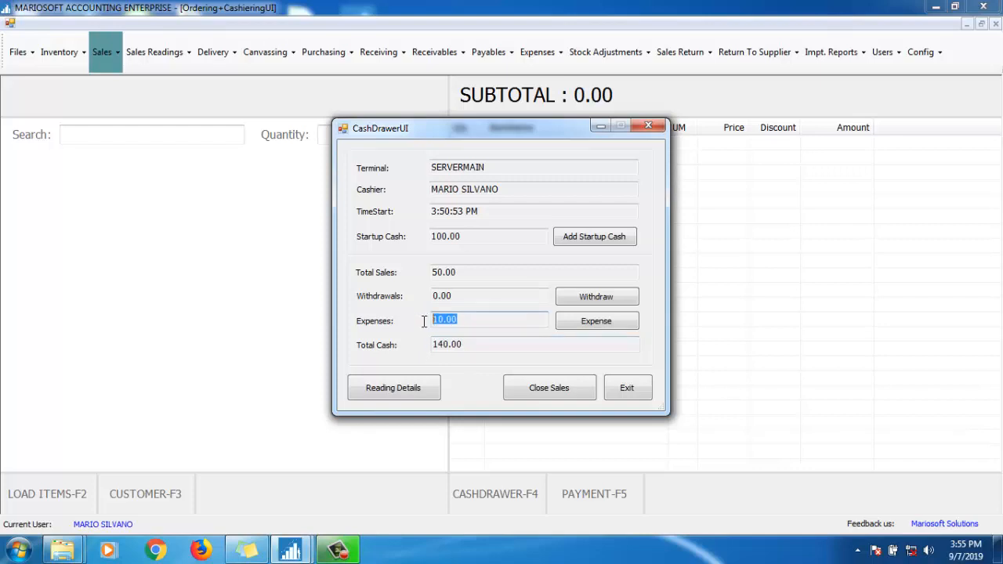
# - Review the cash drawer's reading details report, including items sold and expenses, and exit the cash drawer
pyautogui.click(404, 389)
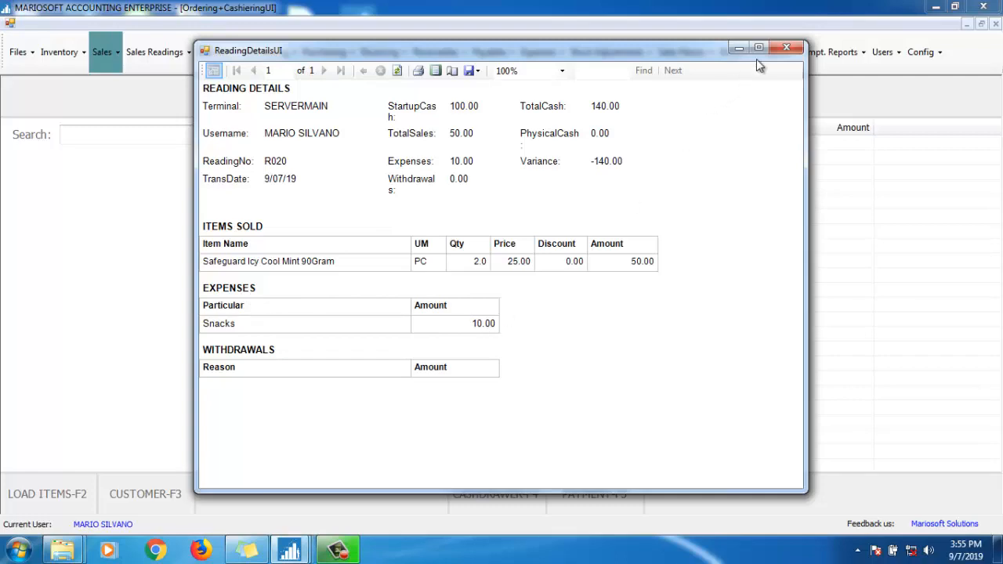
pyautogui.click(785, 49)
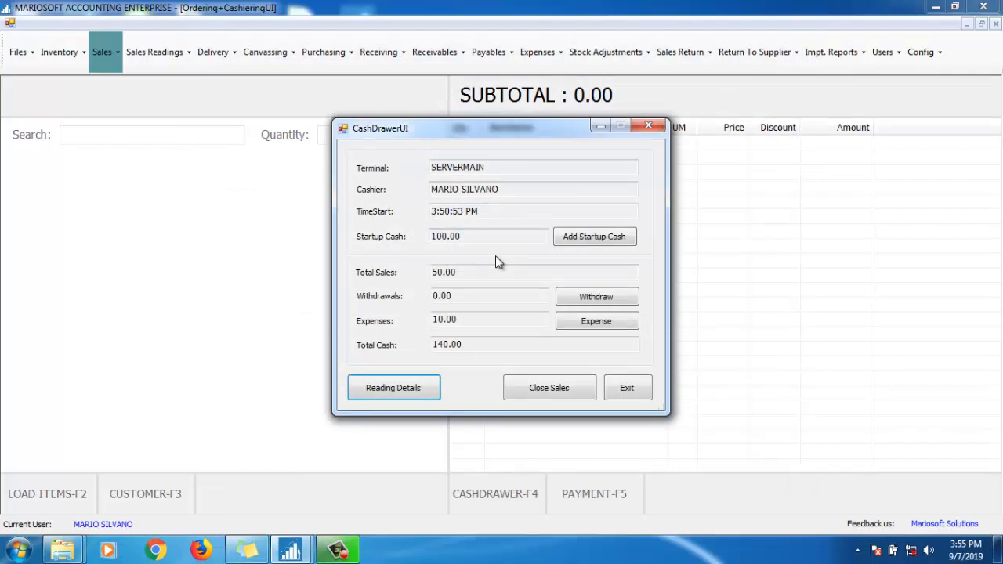
pyautogui.click(636, 389)
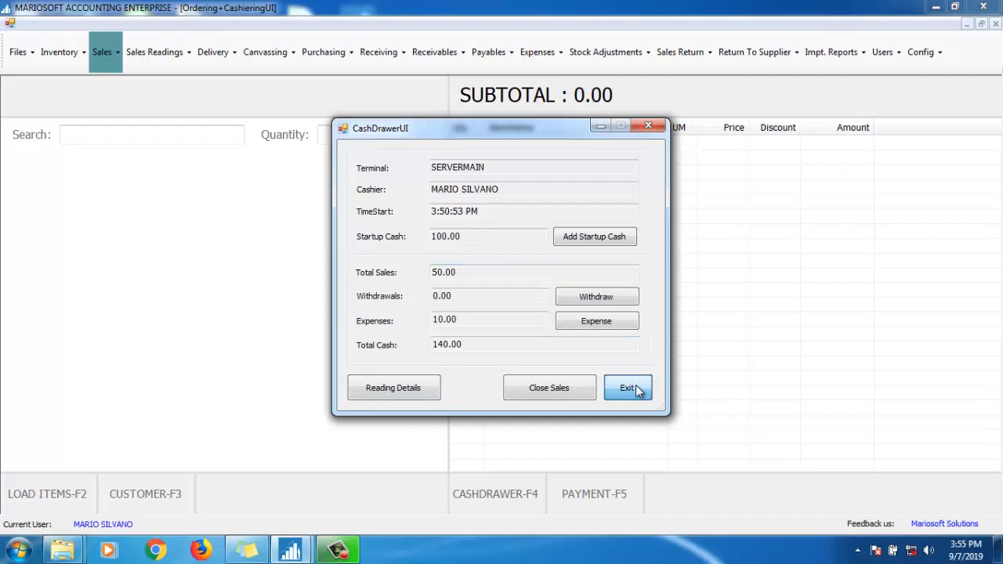
pyautogui.click(636, 390)
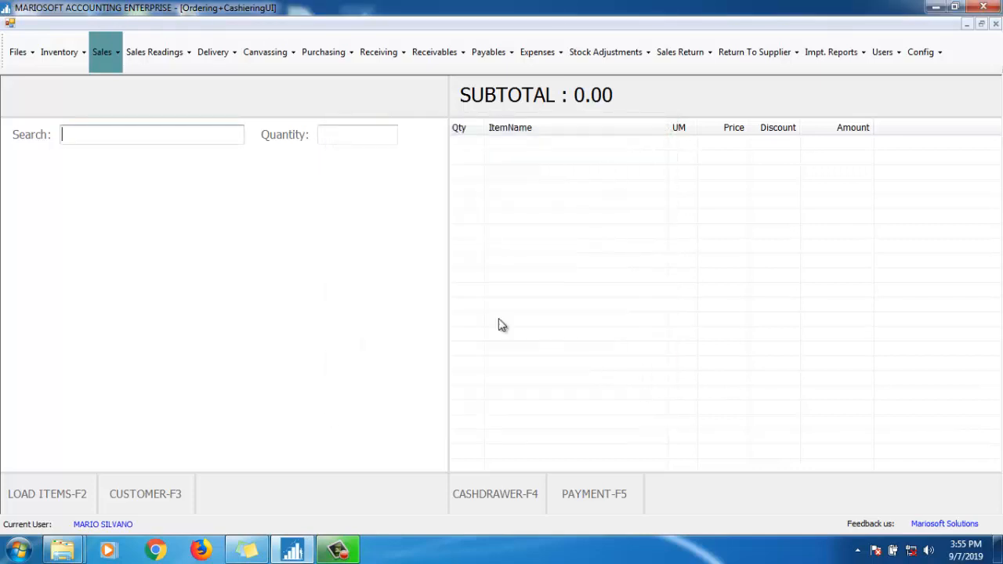
# - Reopen the cash drawer and close its sales, confirming the closure
pyautogui.click(107, 66)
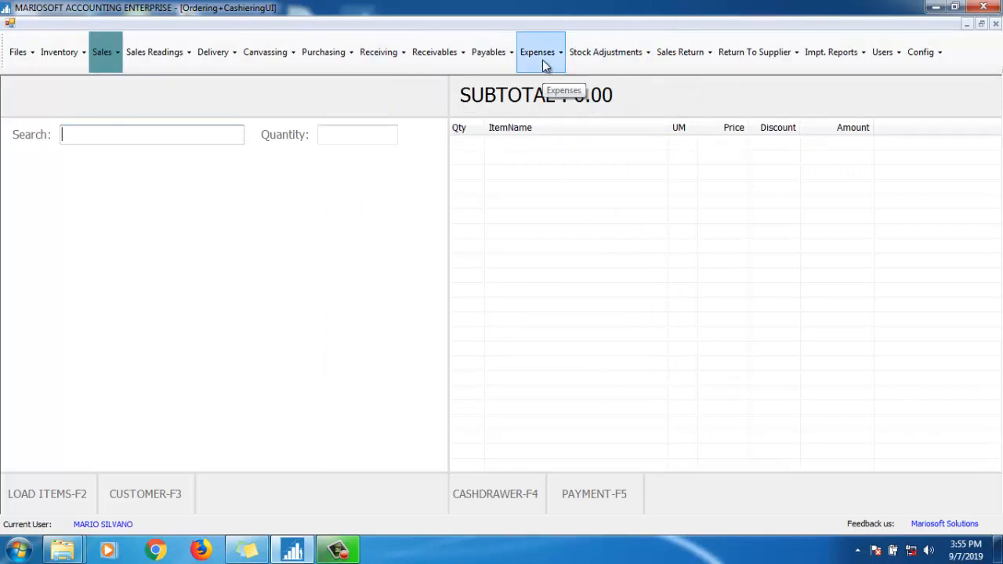
pyautogui.click(505, 495)
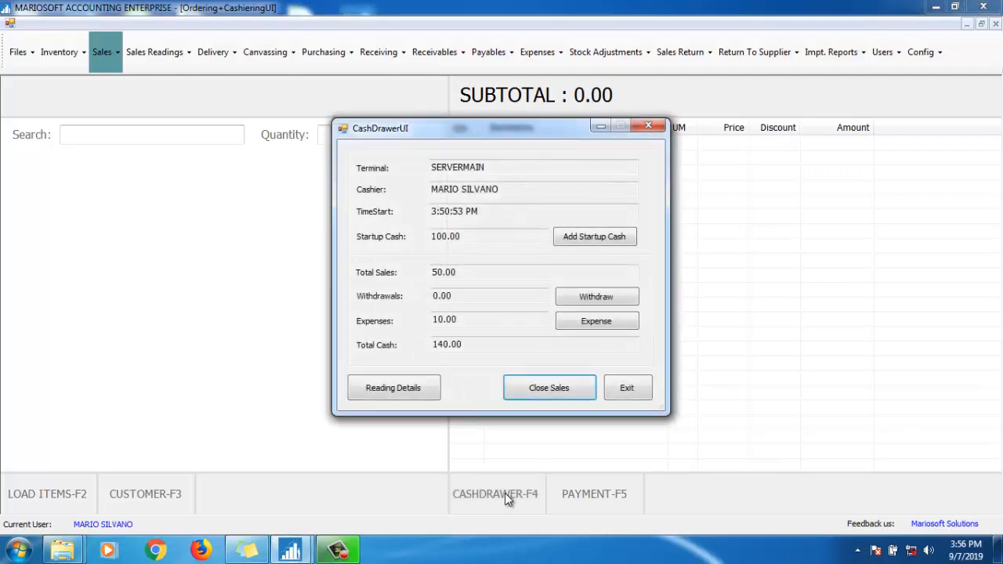
pyautogui.click(559, 389)
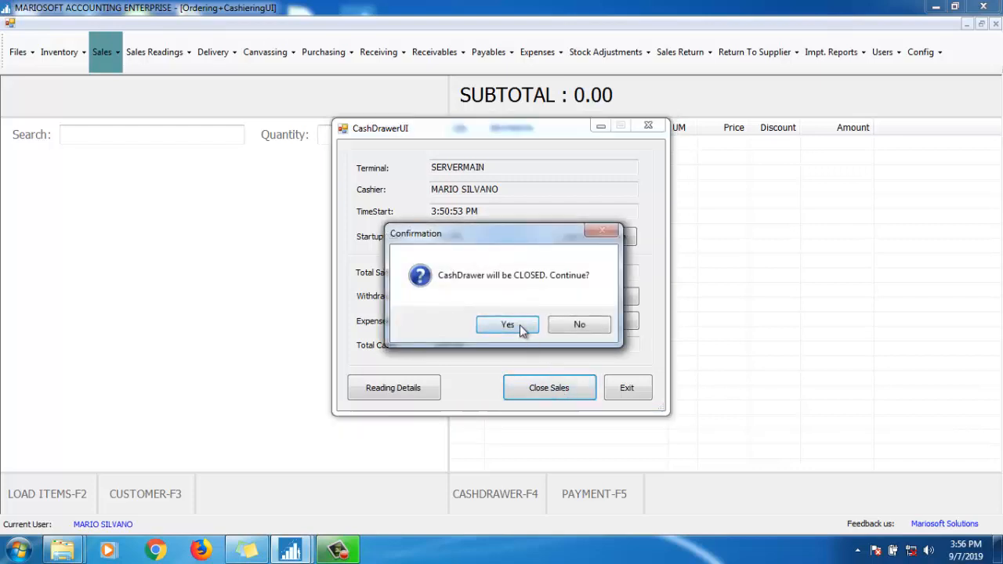
pyautogui.click(517, 323)
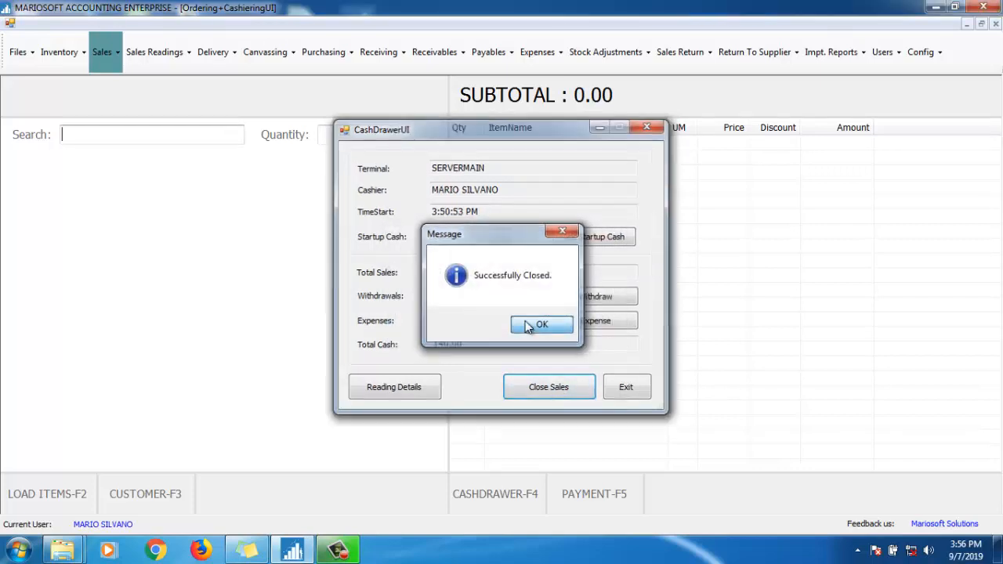
pyautogui.click(530, 325)
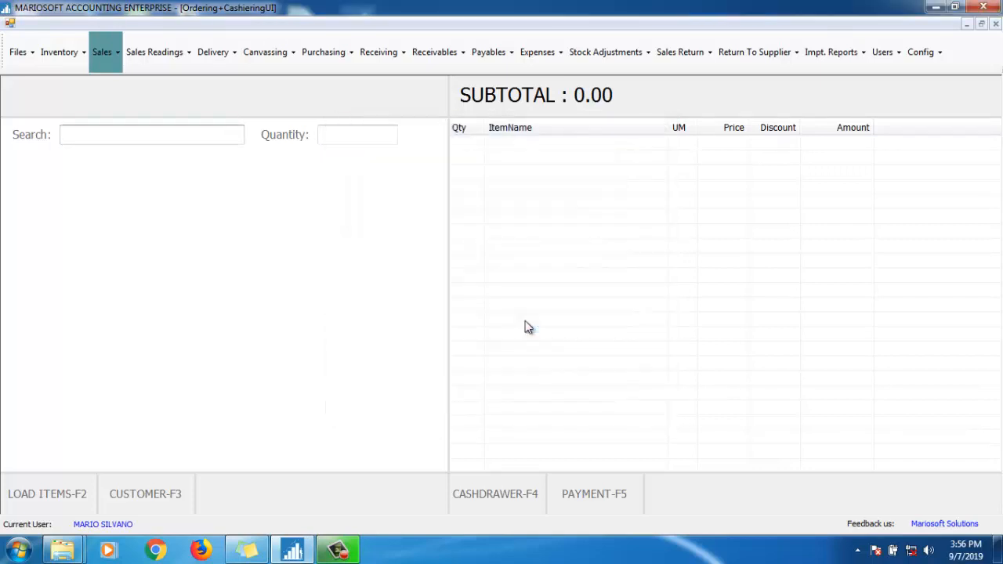
# - Close the day's sales for the SERVERMAIN terminal and confirm the closure
pyautogui.click(107, 55)
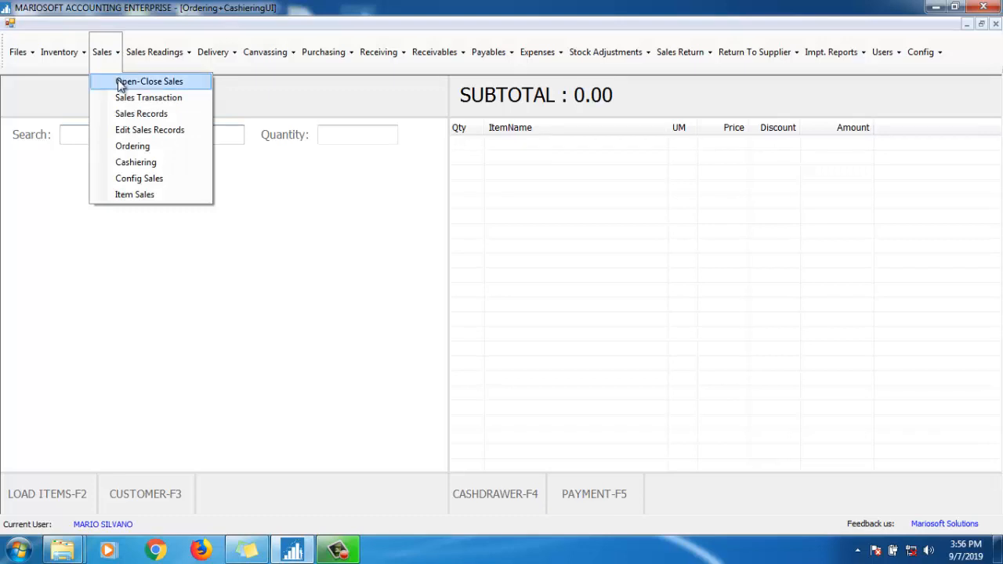
pyautogui.click(122, 83)
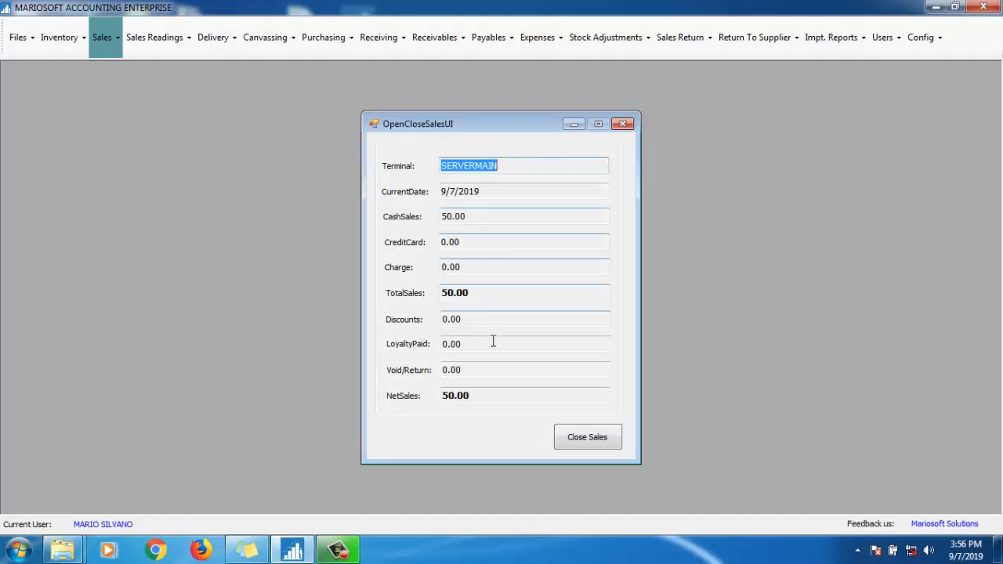
pyautogui.click(594, 441)
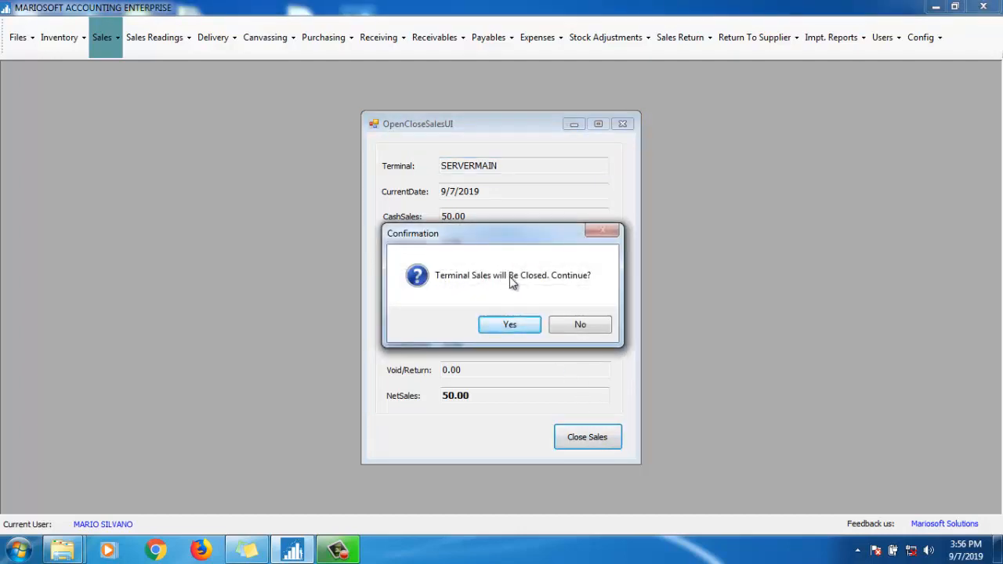
pyautogui.click(514, 329)
pyautogui.click(529, 328)
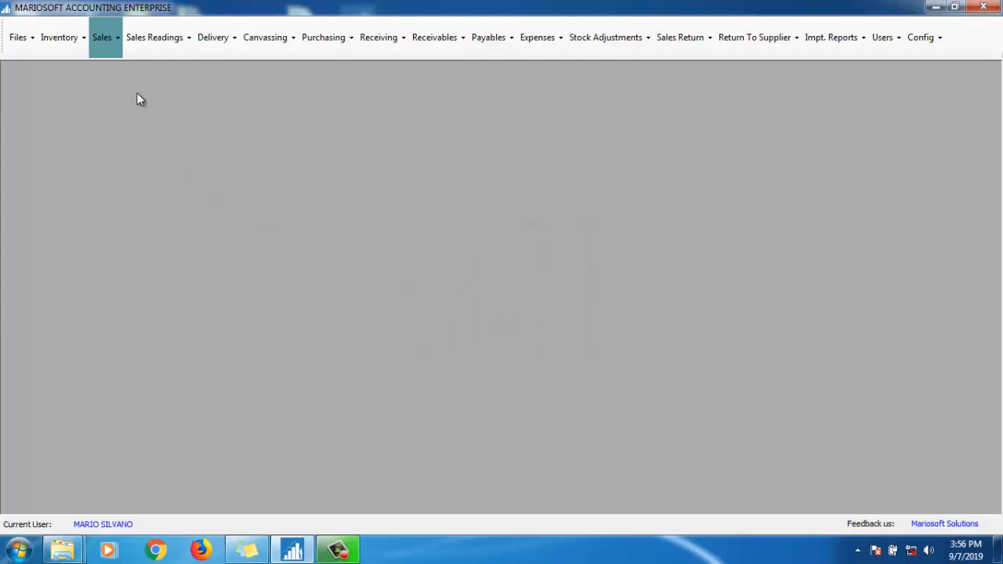
# - Load the Z readings for September 07, 2019 and check the entry for ZR014
pyautogui.click(102, 49)
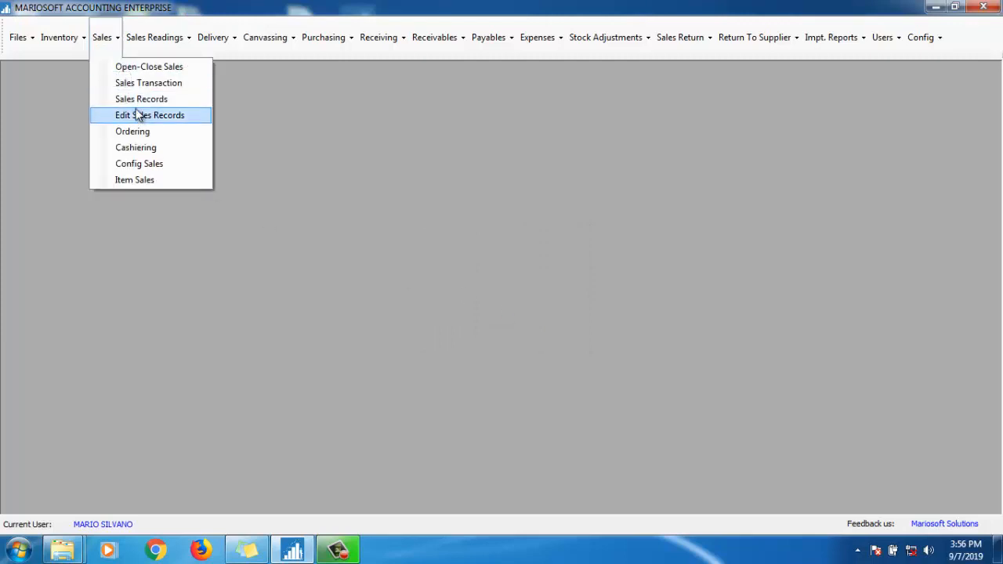
pyautogui.click(151, 44)
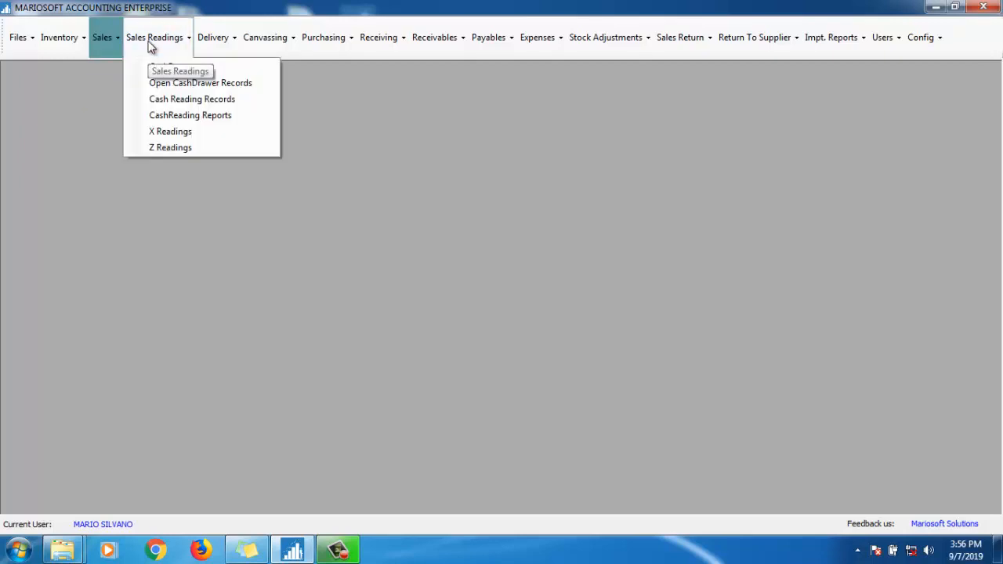
pyautogui.click(169, 147)
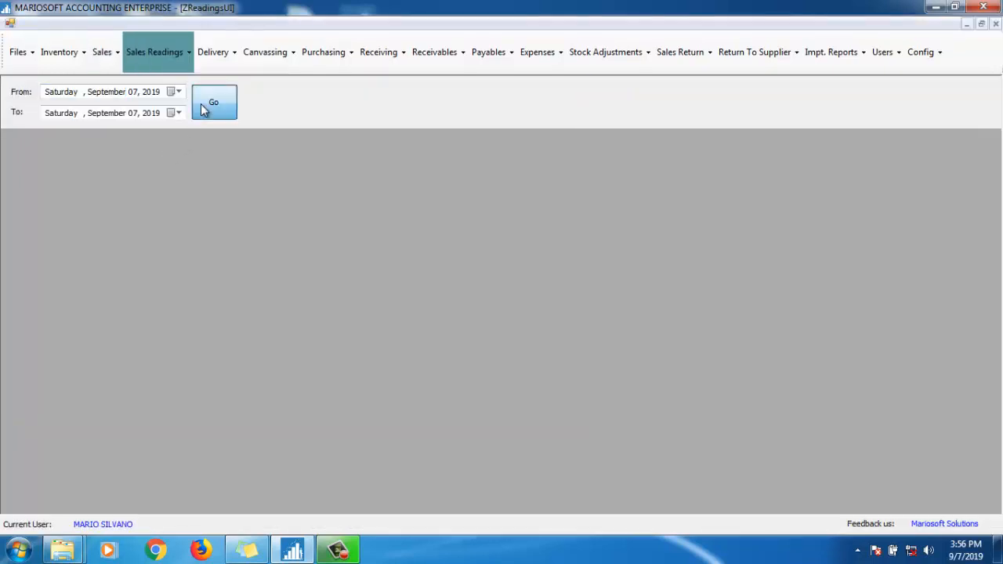
pyautogui.click(202, 108)
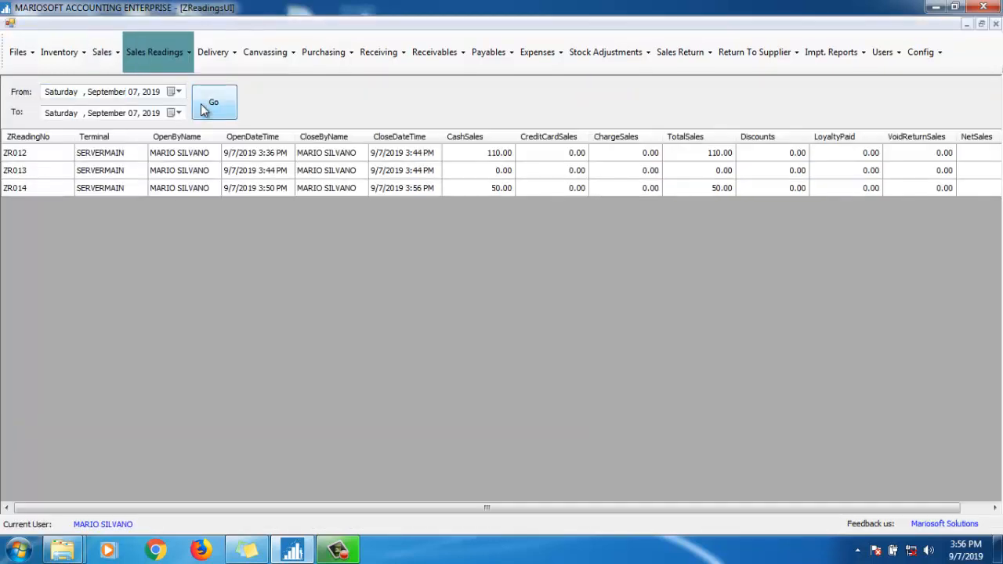
pyautogui.click(12, 193)
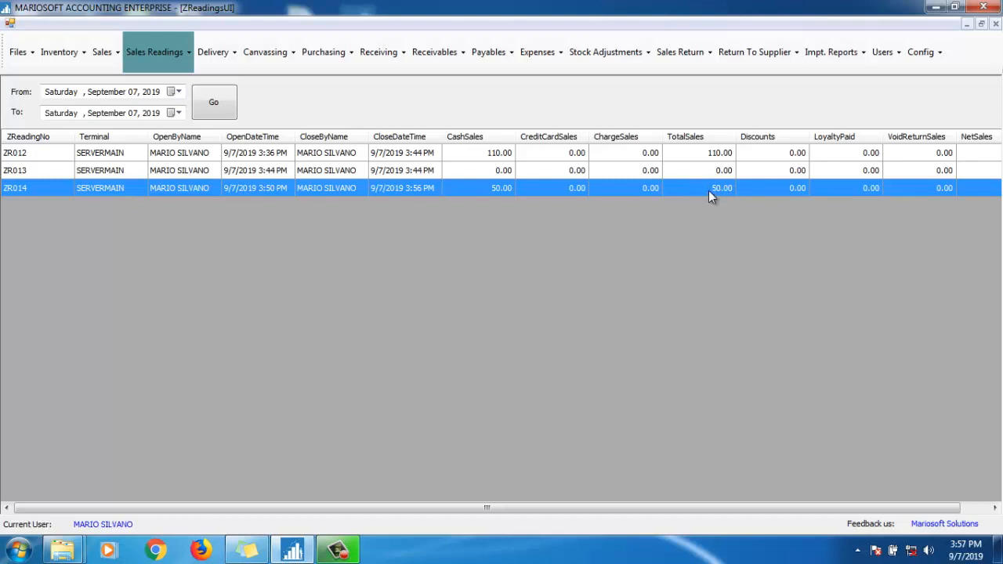
# - Load the cash reading records for September 07, 2019 and check reading R020's cash denomination and total cash
pyautogui.click(169, 62)
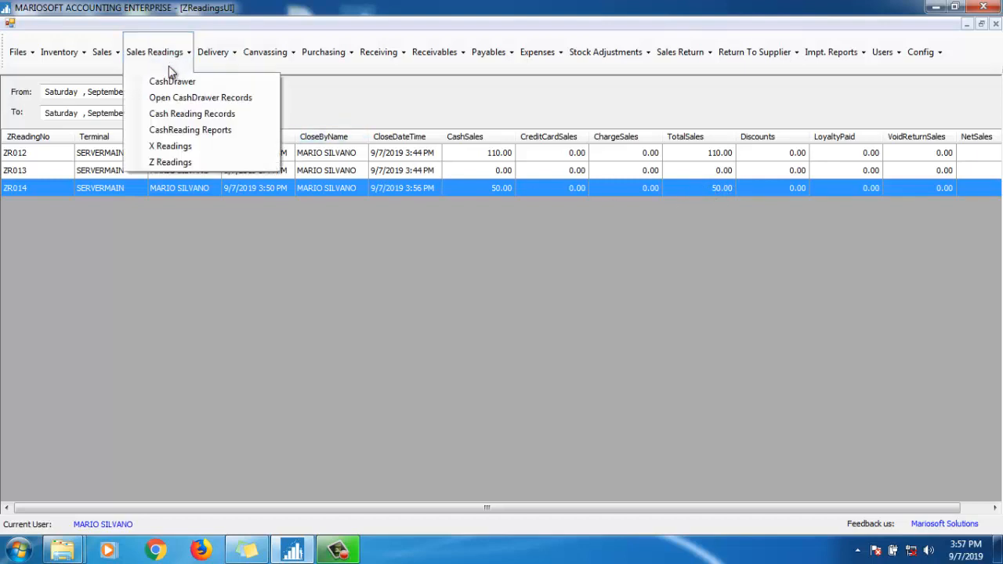
pyautogui.click(179, 113)
pyautogui.click(307, 118)
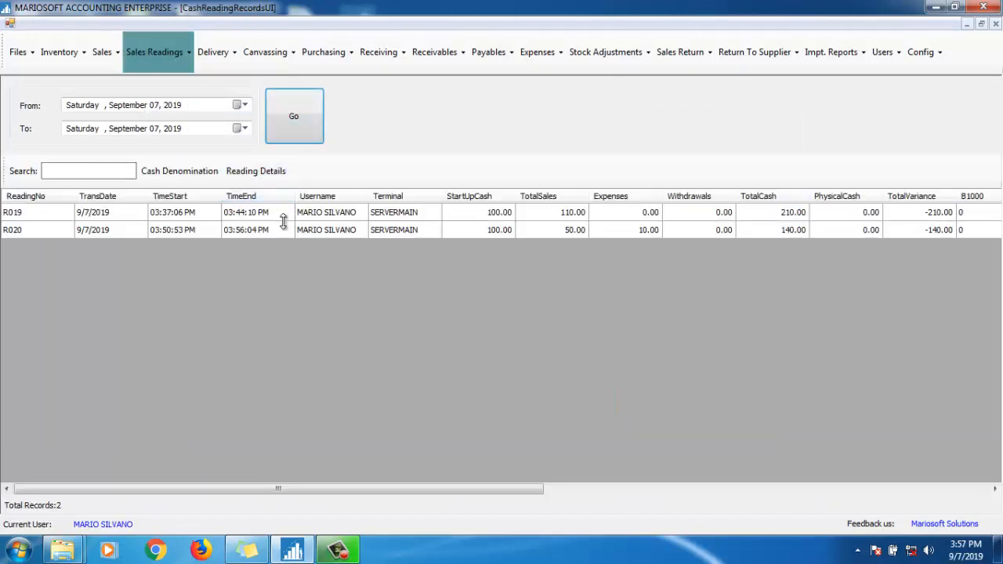
pyautogui.click(327, 230)
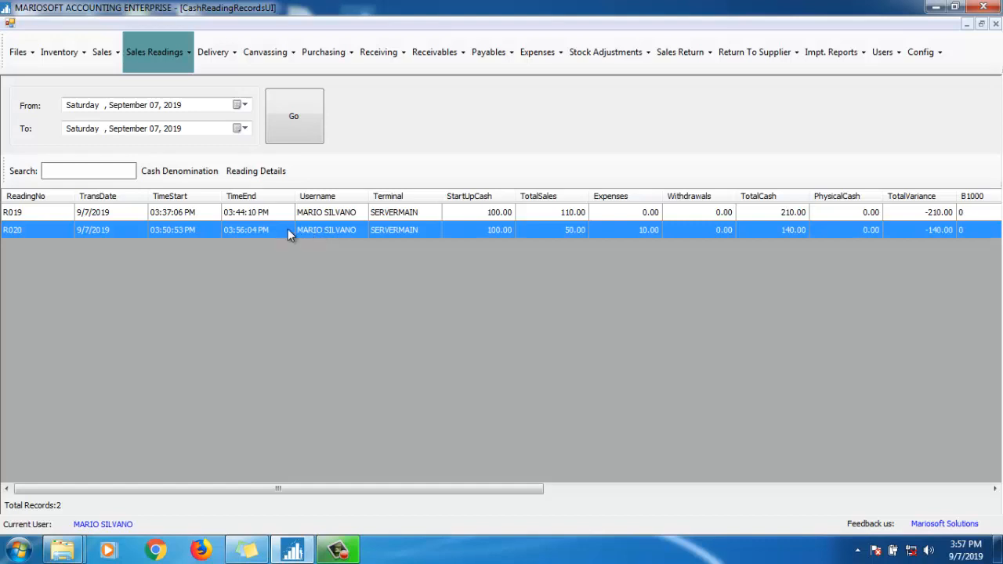
pyautogui.click(179, 173)
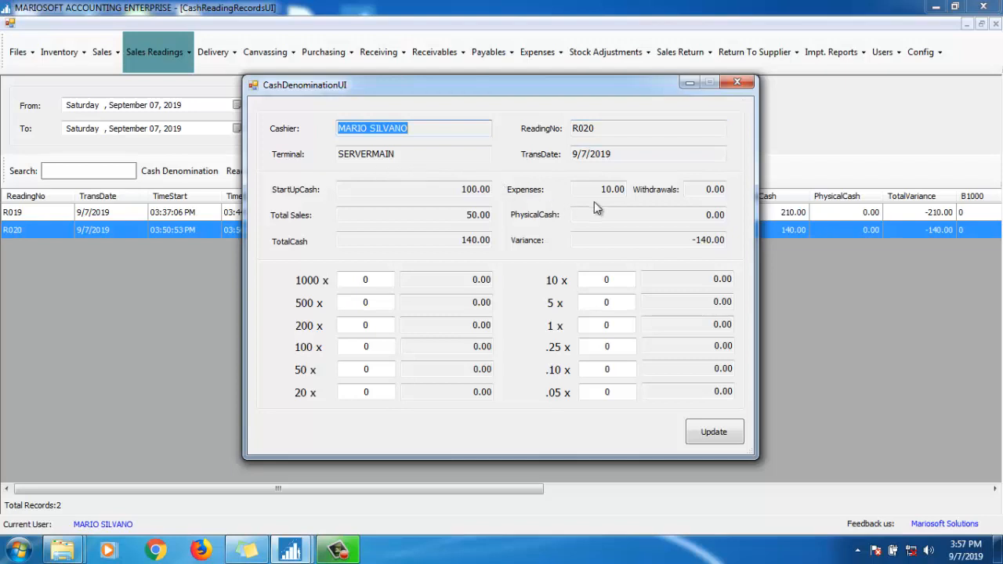
pyautogui.click(464, 242)
pyautogui.moveTo(463, 242); pyautogui.dragTo(493, 245)
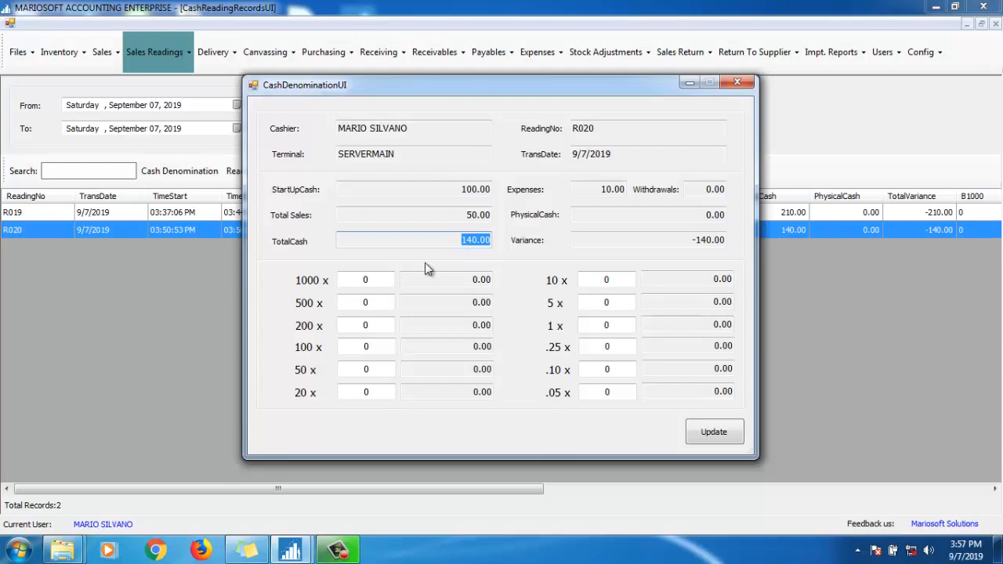
pyautogui.click(737, 82)
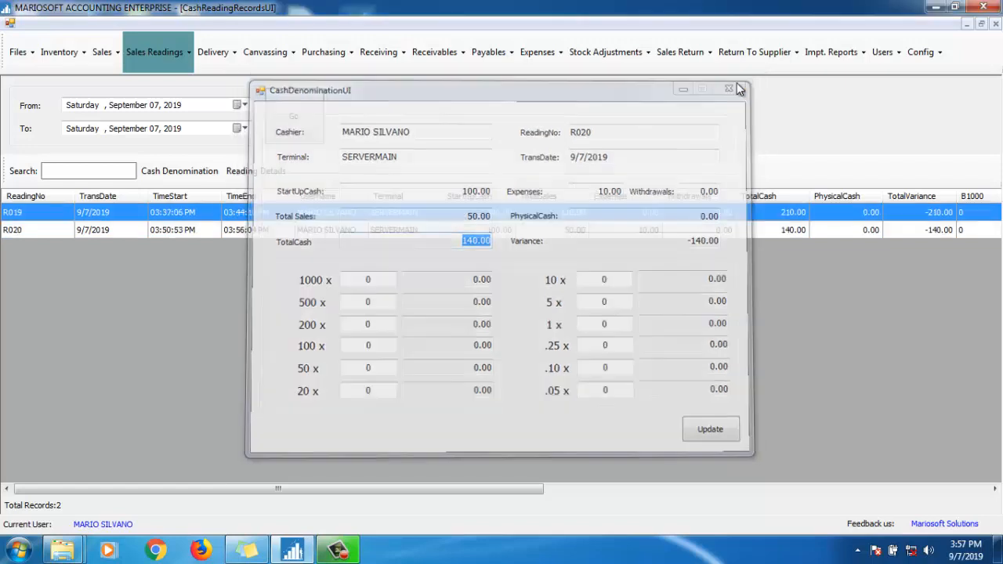
# - Review the reading details report of cash reading R020 and close it
pyautogui.click(295, 229)
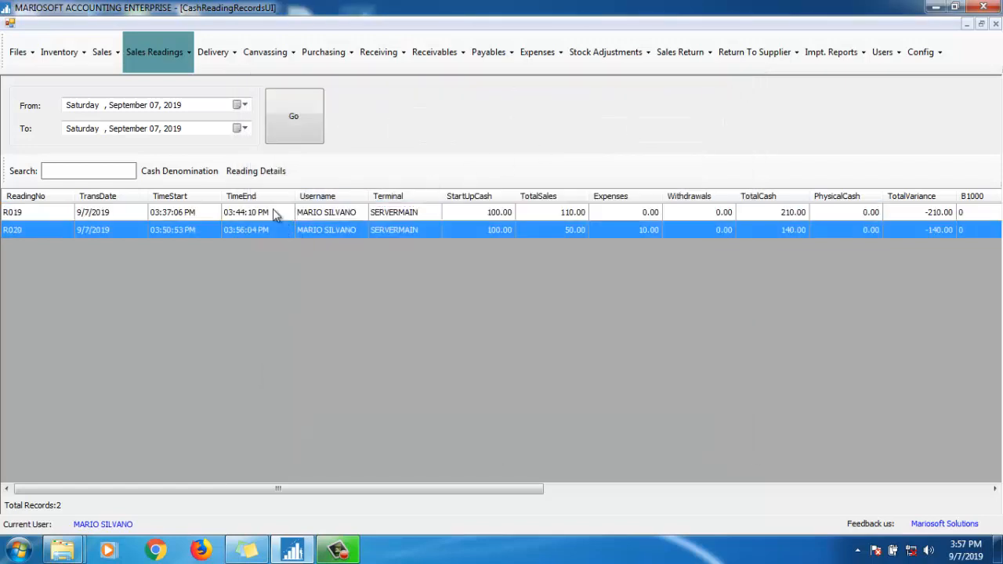
pyautogui.click(251, 174)
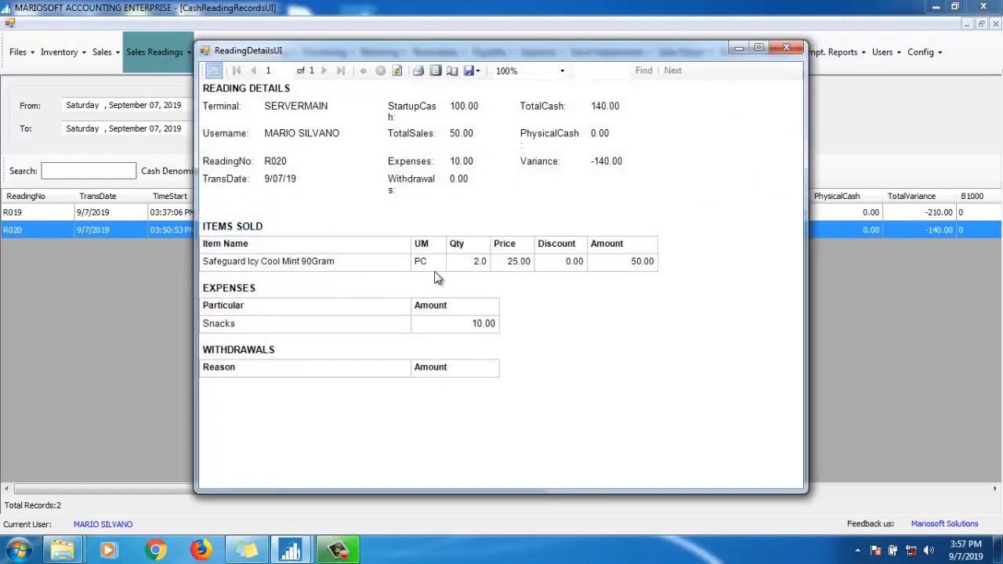
pyautogui.click(785, 50)
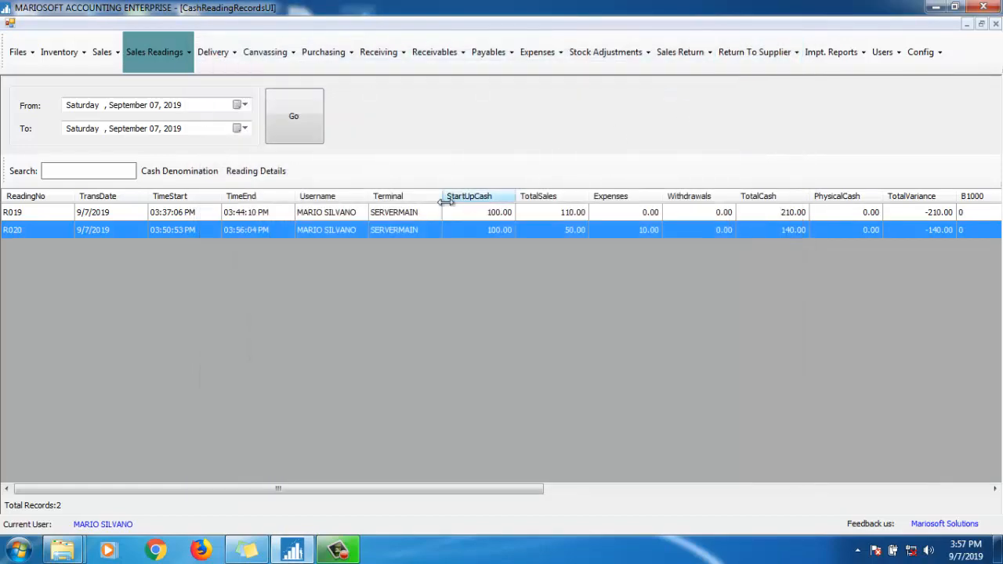